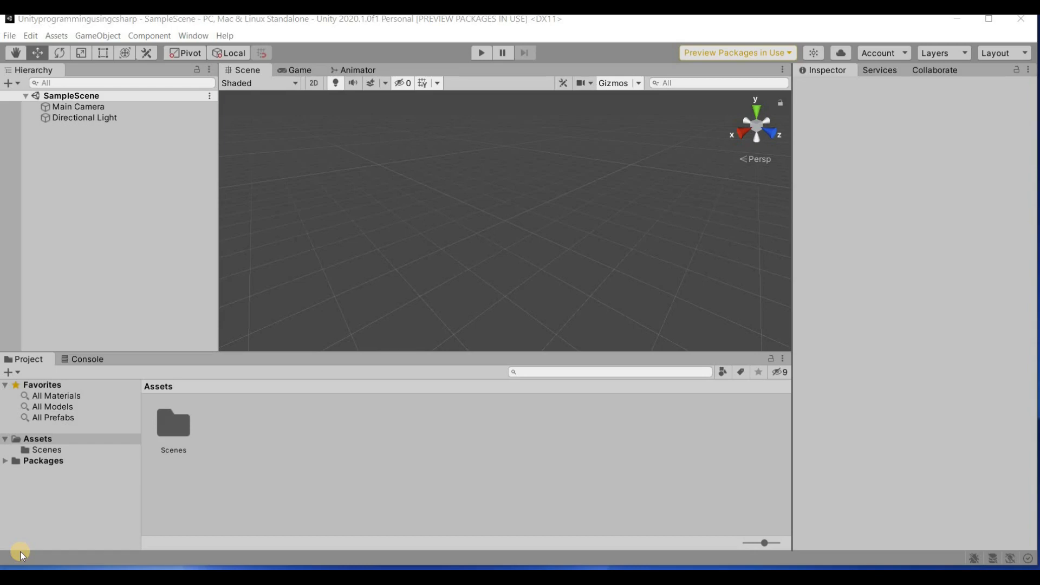
- Show the Console output and the Game view preview, briefly checking the Animator
click(85, 362)
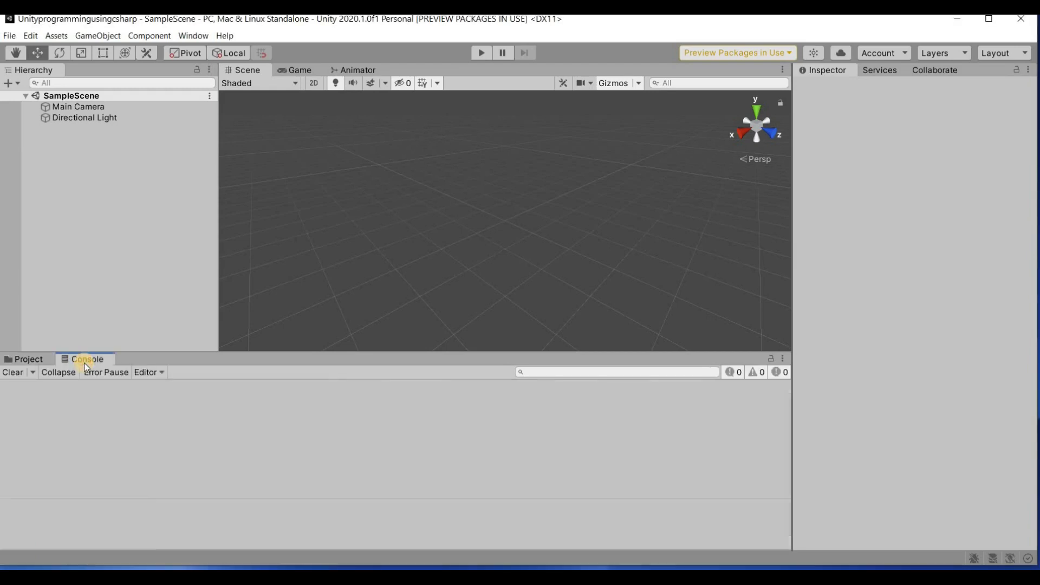
click(39, 71)
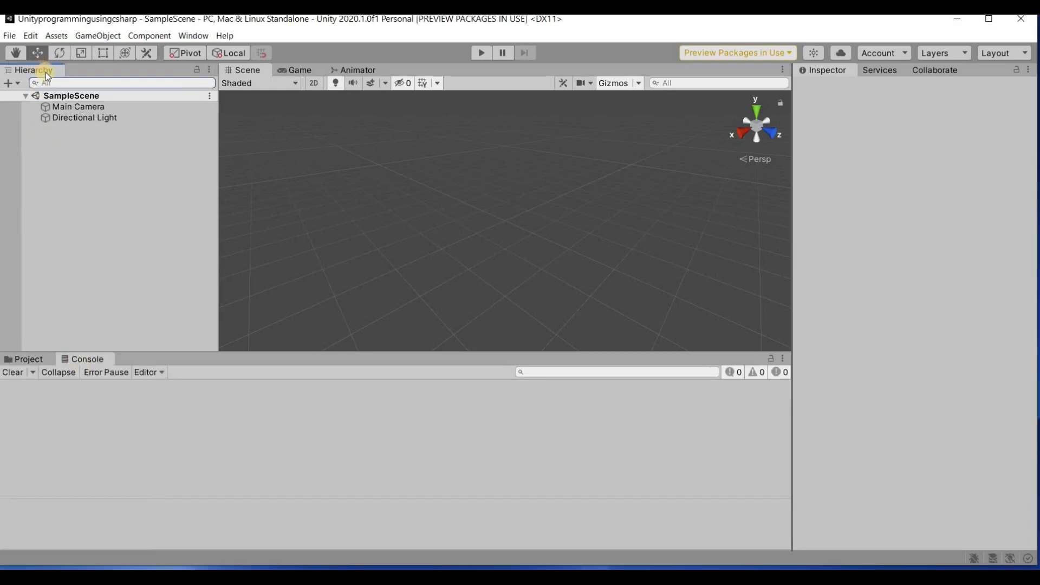
click(297, 71)
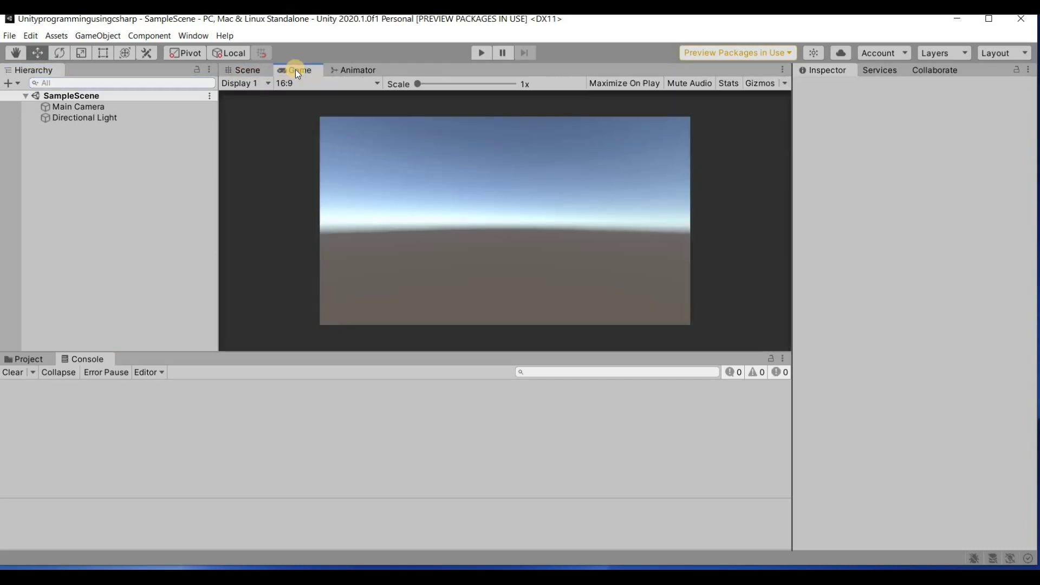
click(359, 70)
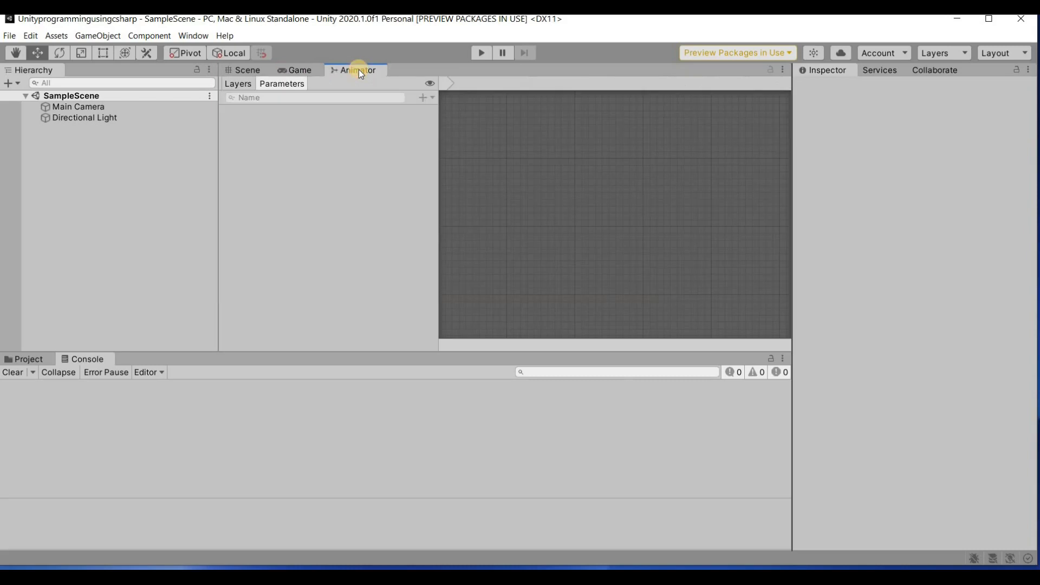
click(297, 71)
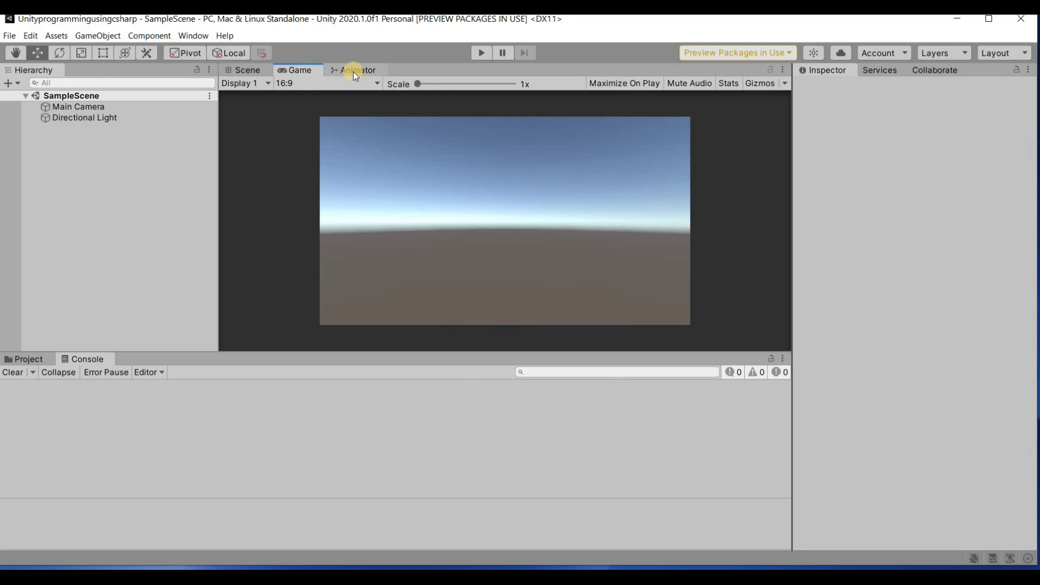
mouse_move(350, 71)
mouse_down()
mouse_move(262, 71)
mouse_move(354, 73)
mouse_up()
- Check the Services and Collaborate panels, then return to the Game view
click(876, 72)
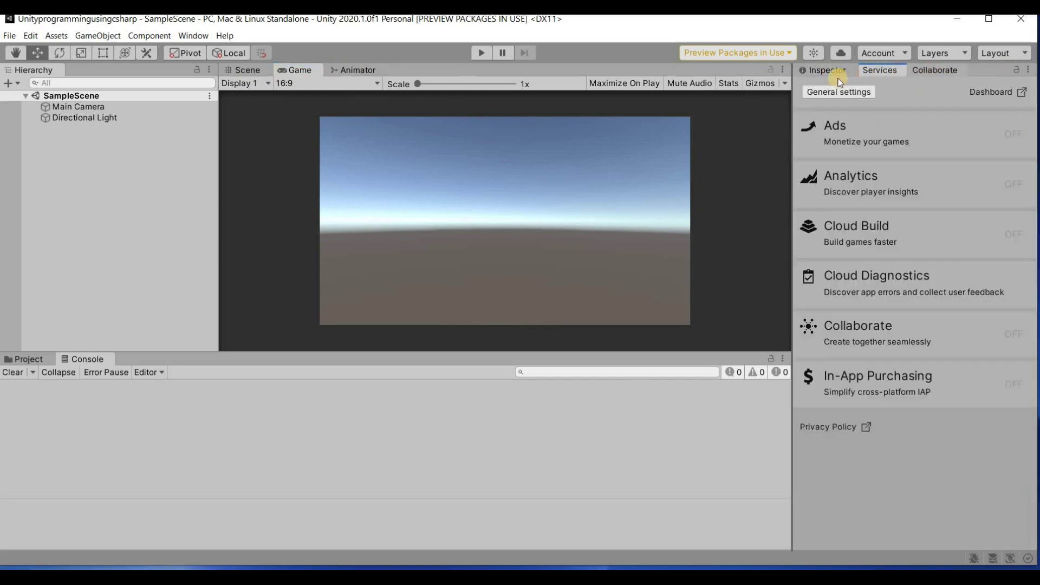
click(929, 73)
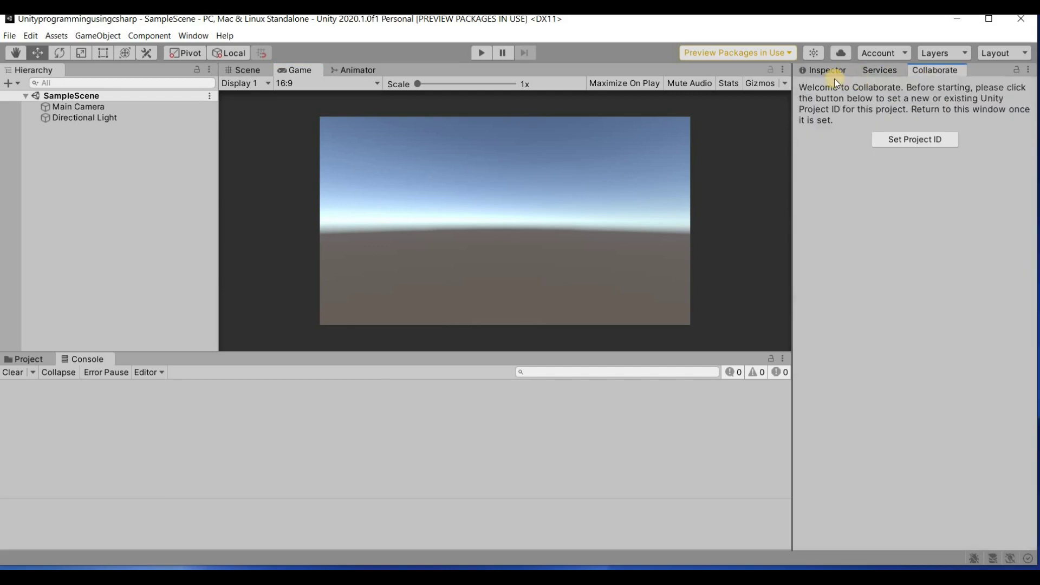
click(827, 74)
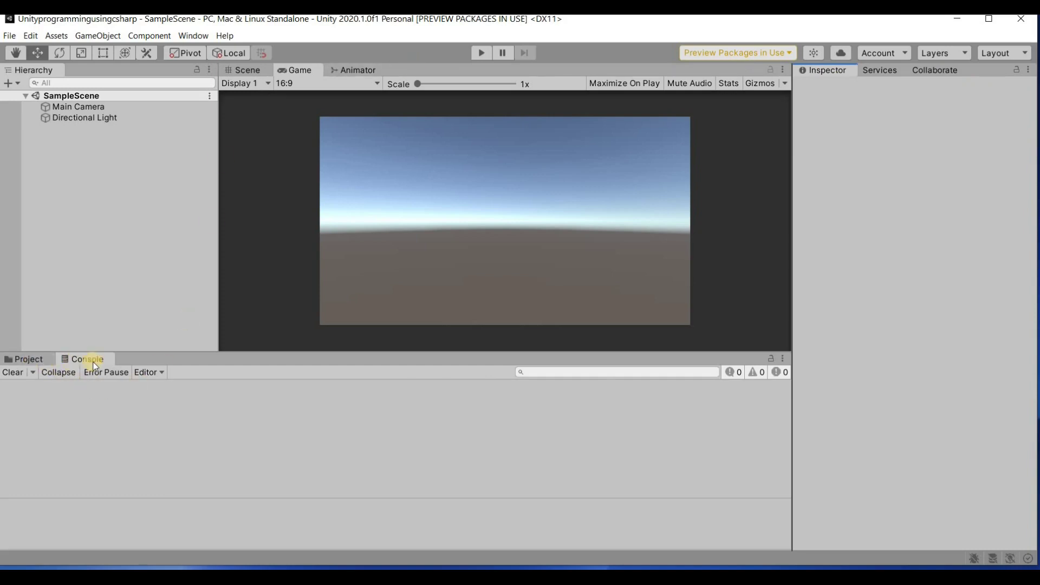
click(255, 71)
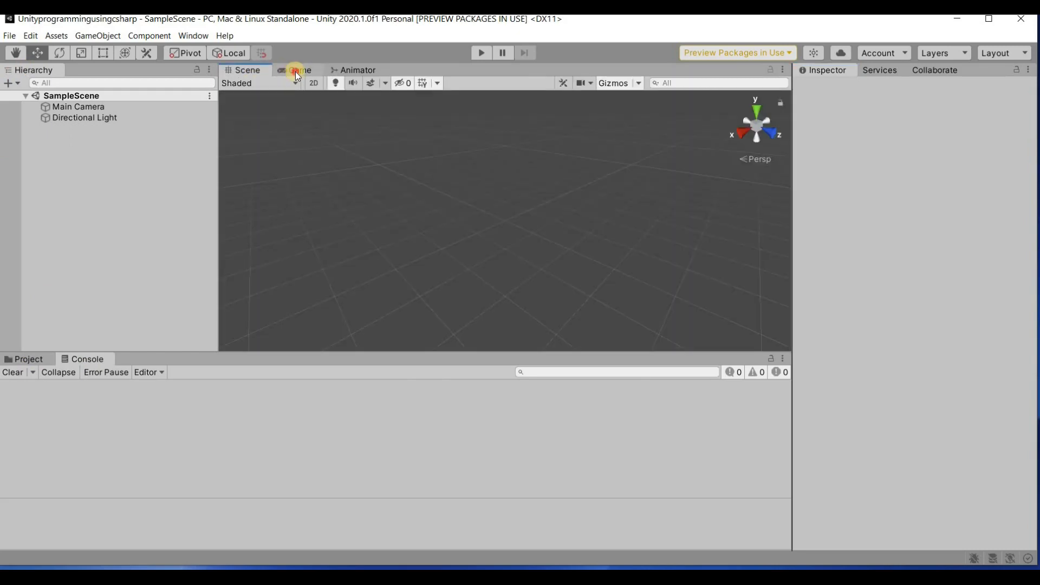
click(297, 73)
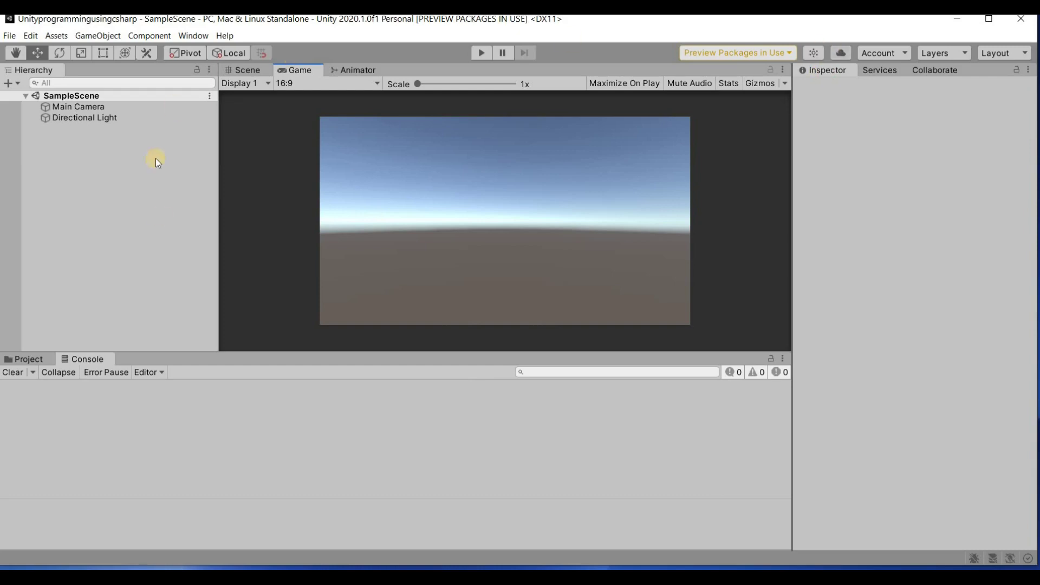
- Show the Project browser and inspect the SampleScene asset in the Scenes folder
click(34, 362)
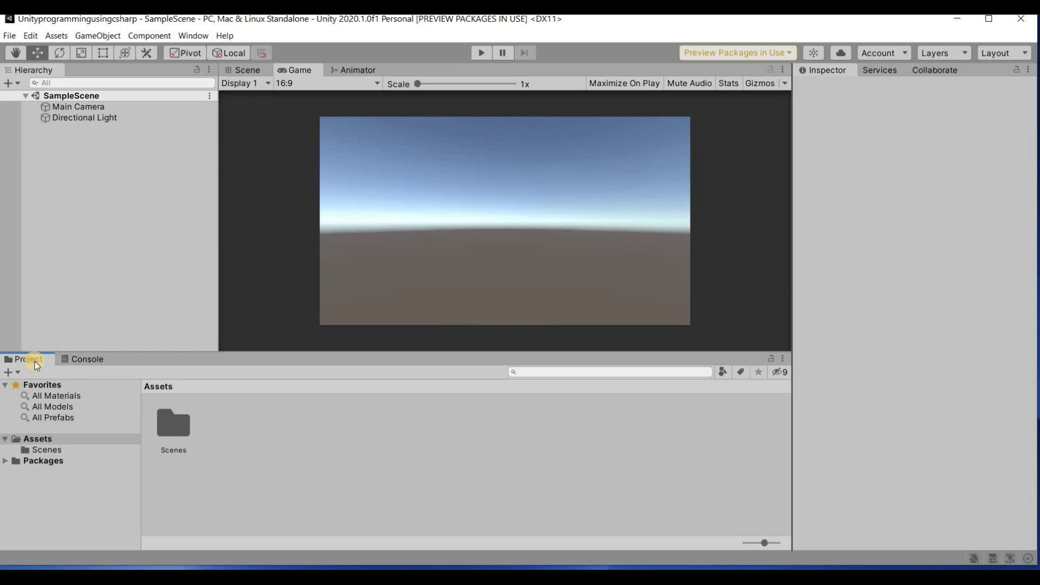
click(44, 450)
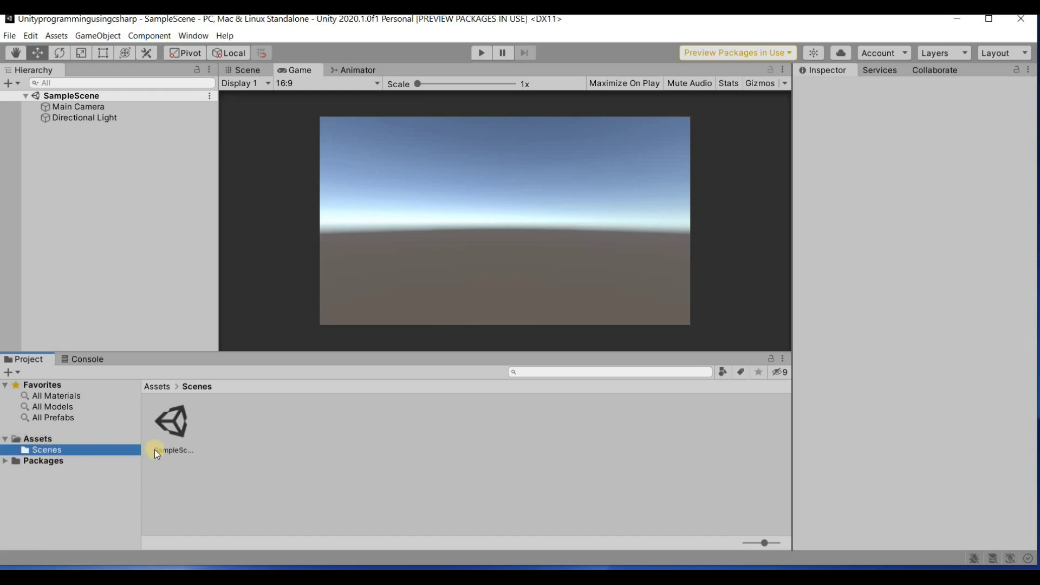
click(174, 425)
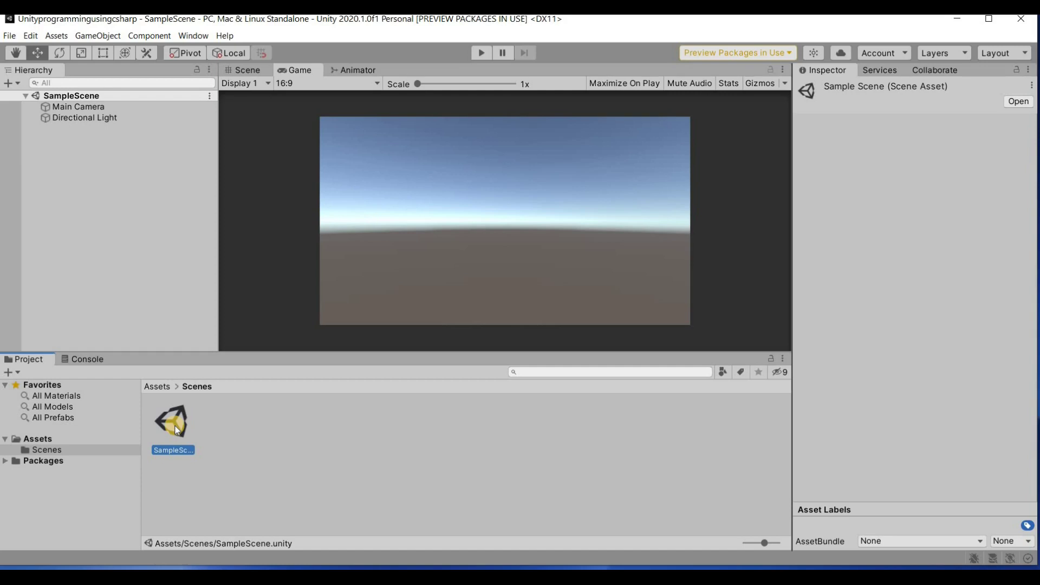
- Expand and collapse Packages, then settle on the Assets folder listing Scenes
click(6, 462)
click(5, 461)
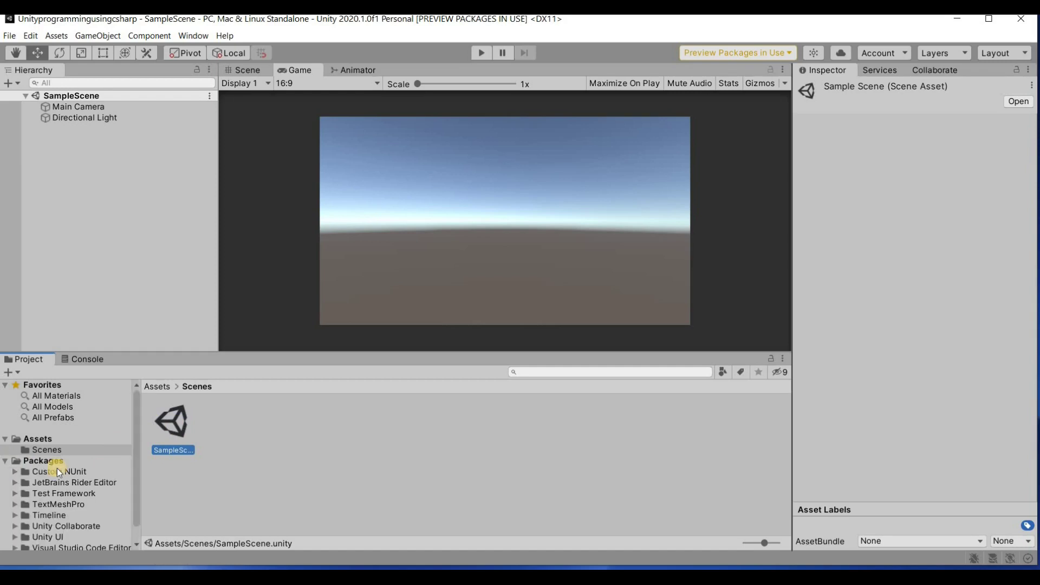
click(6, 461)
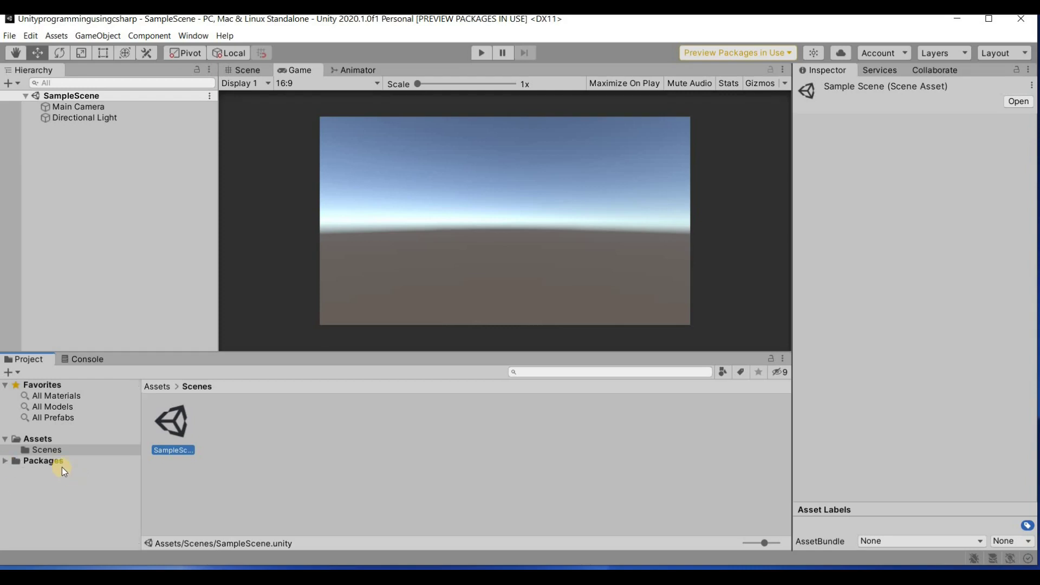
click(34, 438)
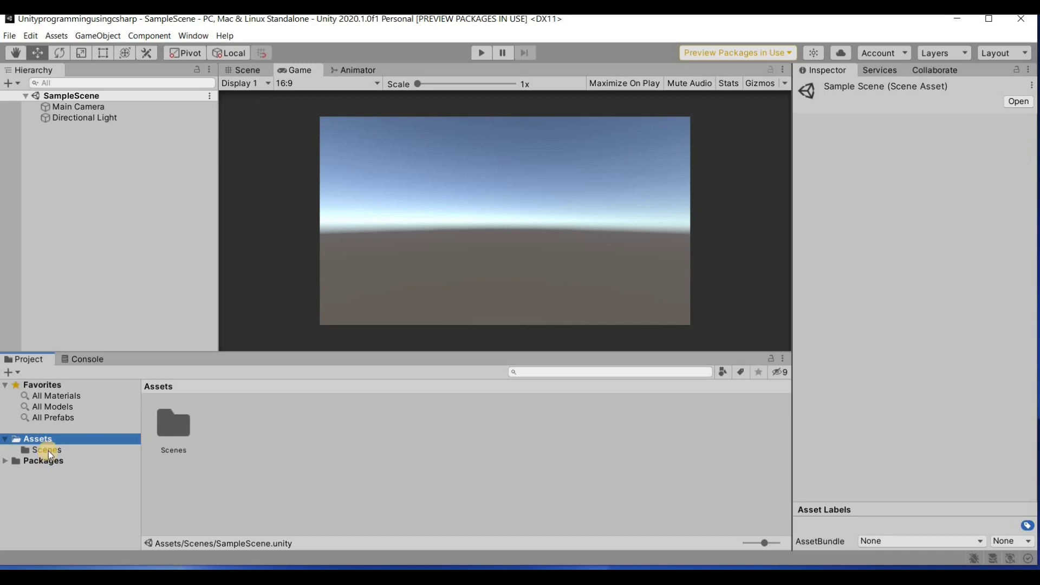
click(47, 450)
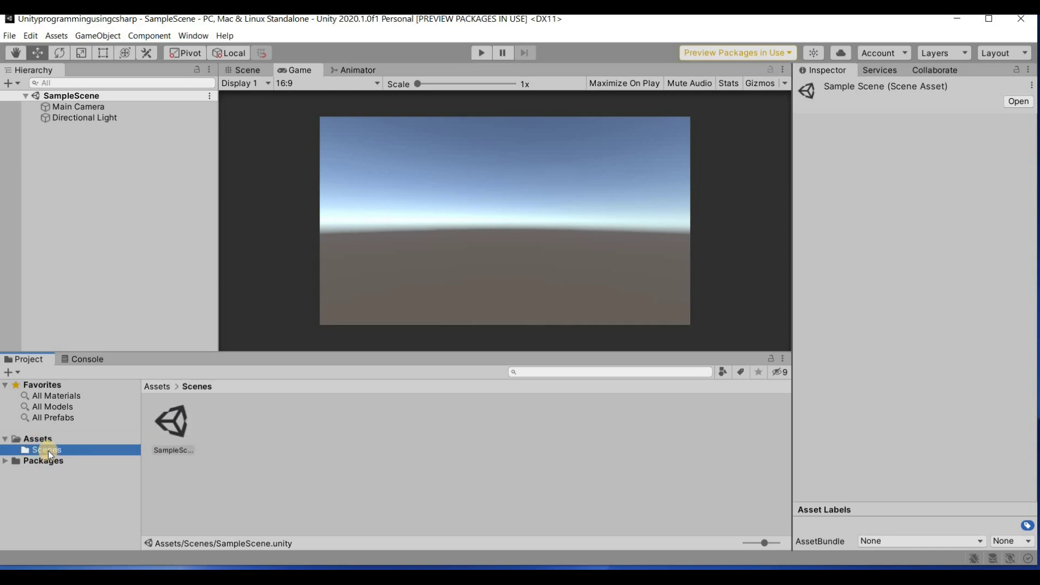
click(41, 440)
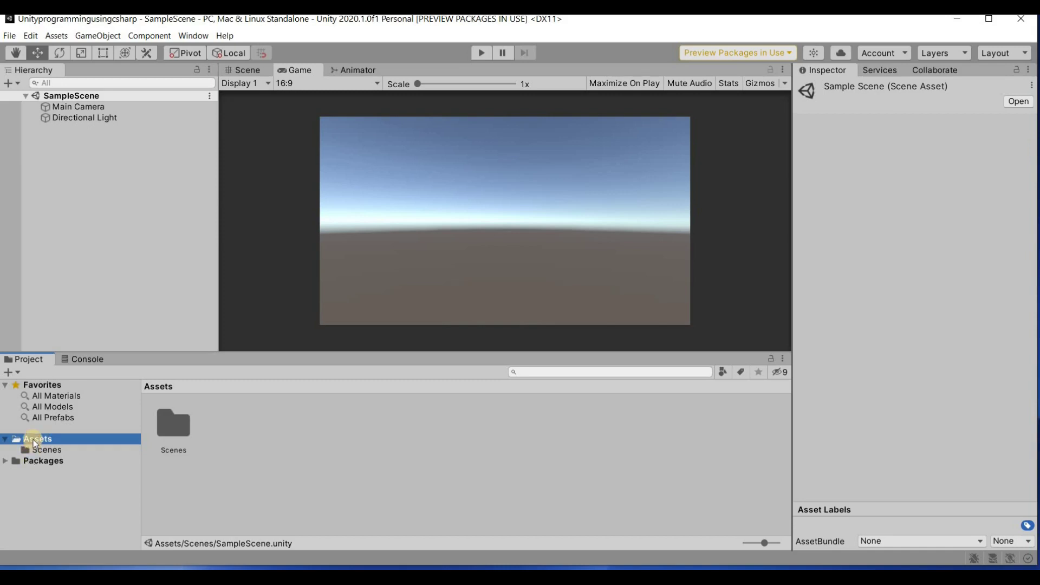
- Create a folder named Scripts in Assets, open it, and return to Assets
click(279, 445)
right_click(279, 445)
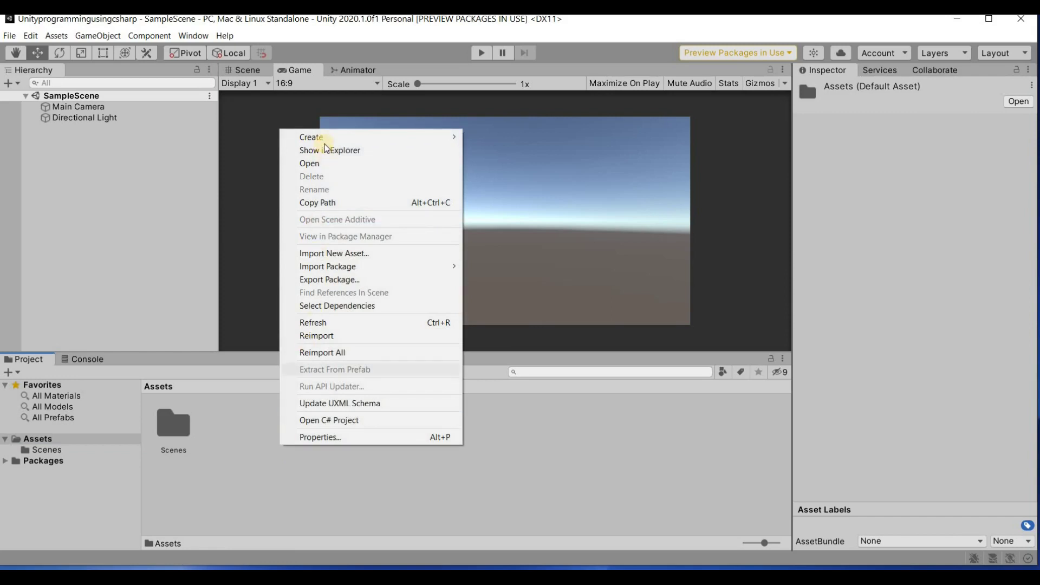
mouse_move(325, 137)
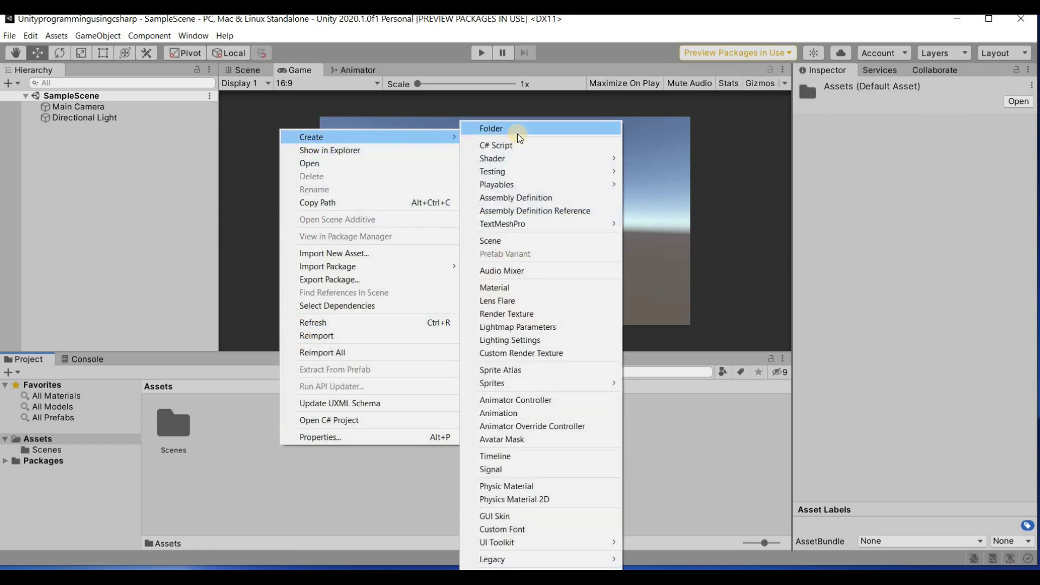
click(518, 137)
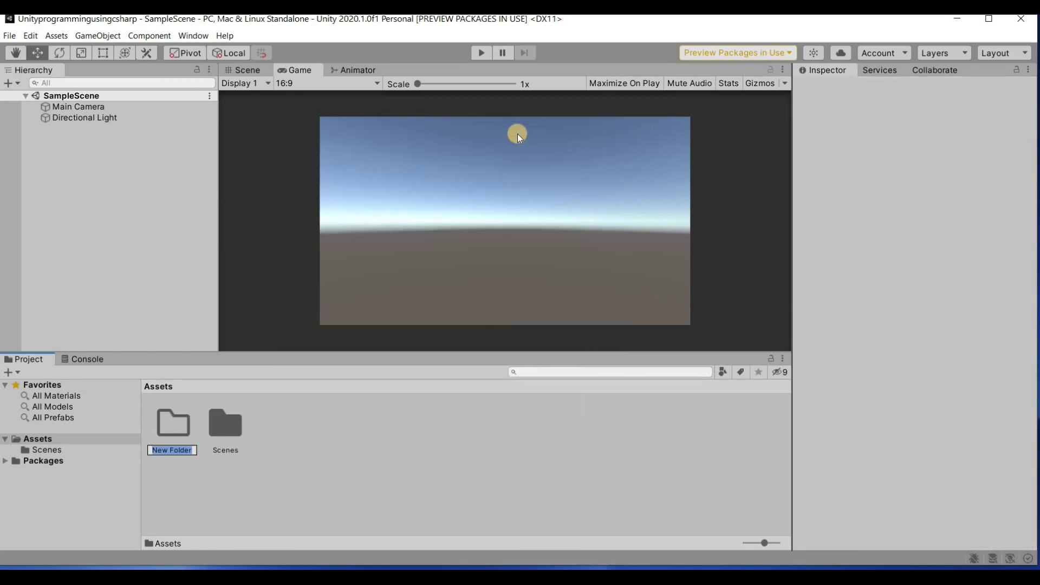
text(Scripts)
key(Return)
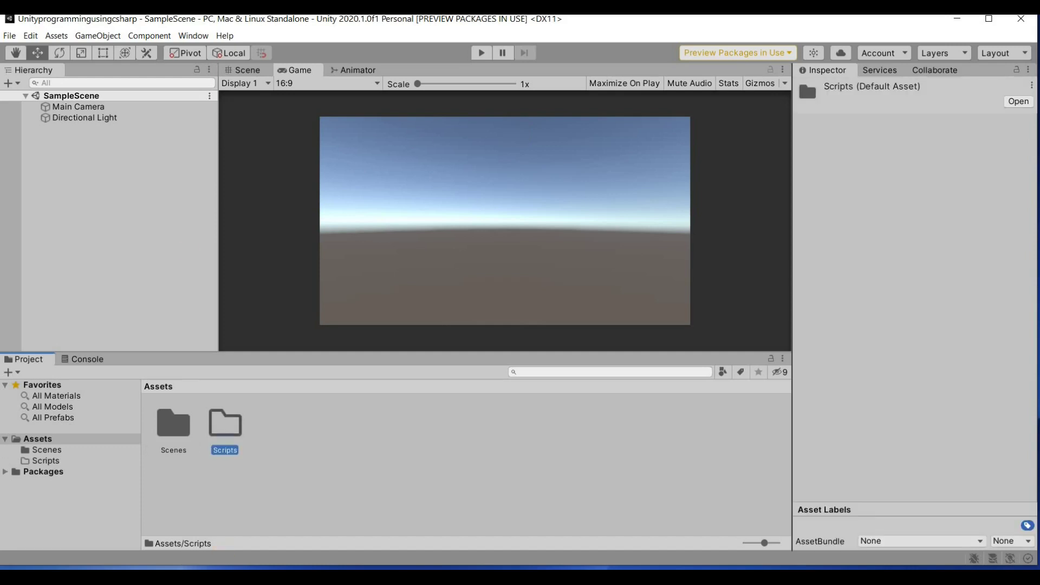
click(47, 462)
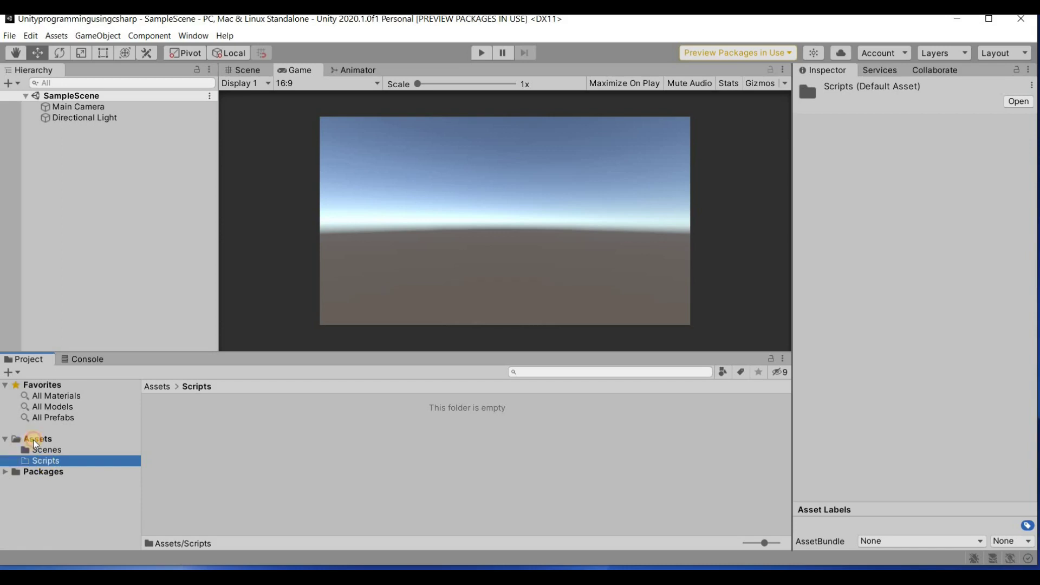
click(33, 440)
- Create an Images folder in Assets via Create > Folder
right_click(335, 434)
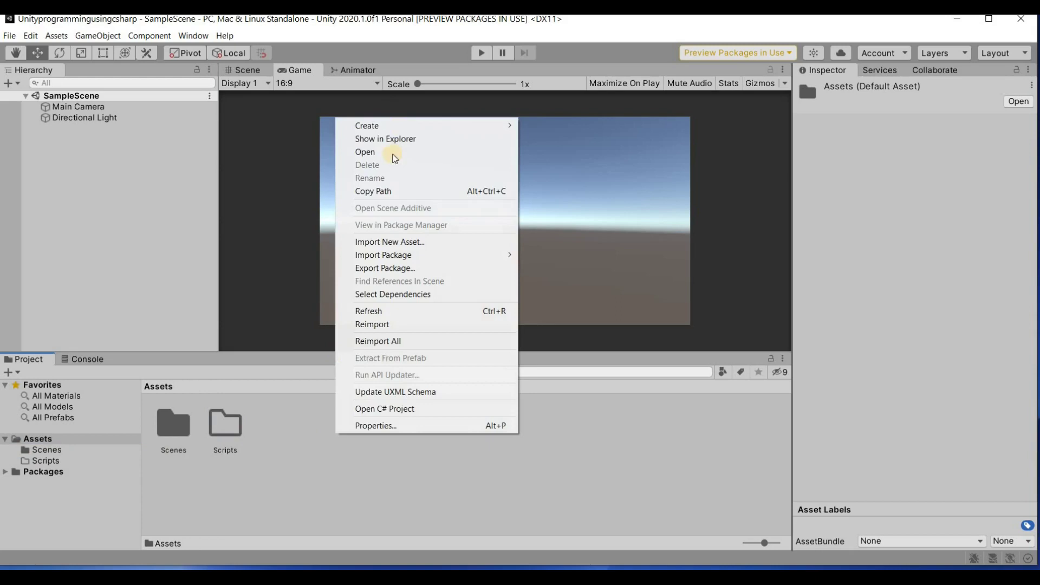
mouse_move(402, 128)
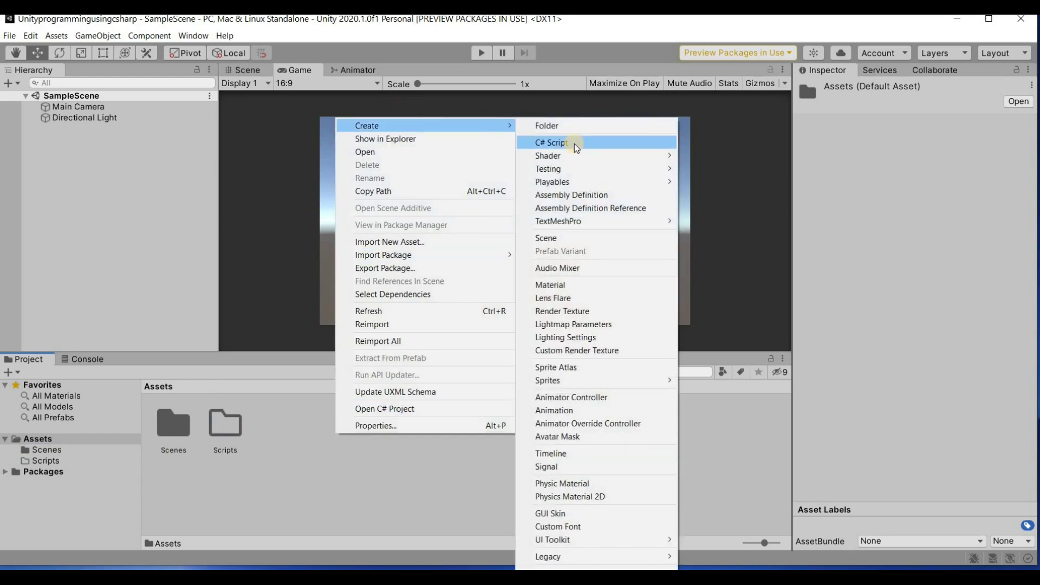
click(561, 125)
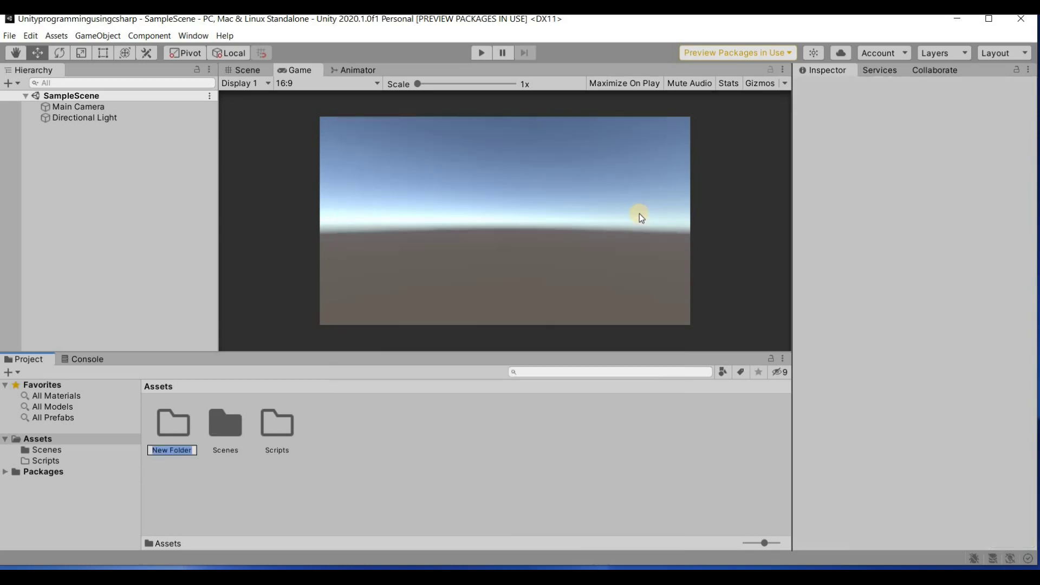
text(Images)
key(Return)
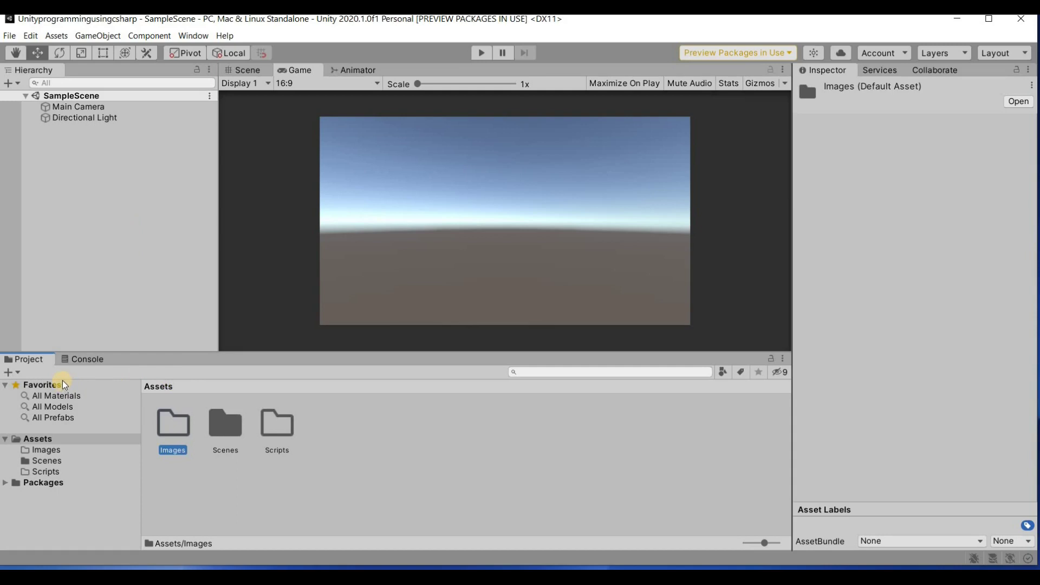
click(37, 71)
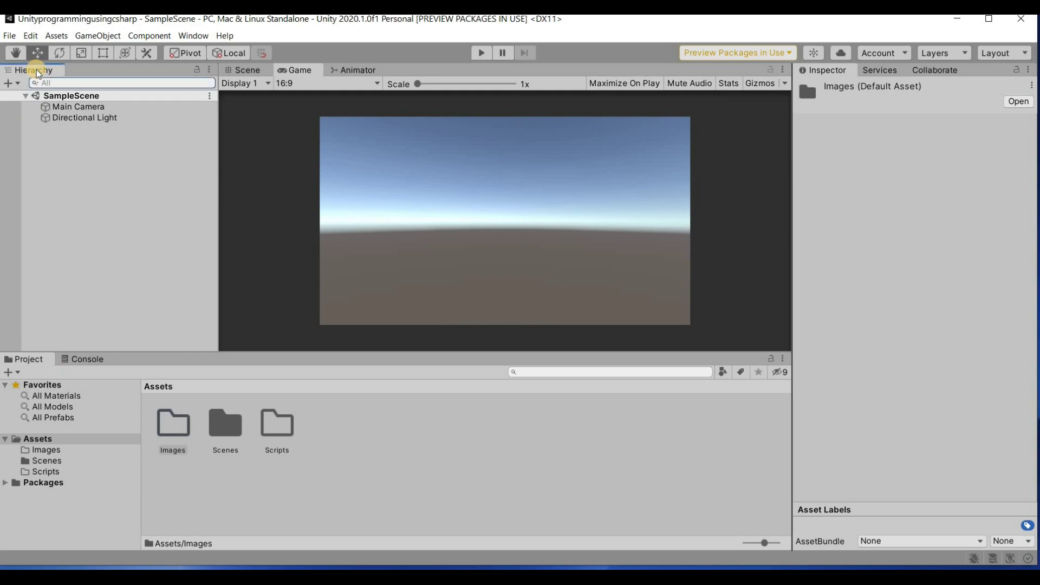
- Inspect the Directional Light, then reselect Main Camera (position 0, 1, -10, field of view 60)
click(92, 106)
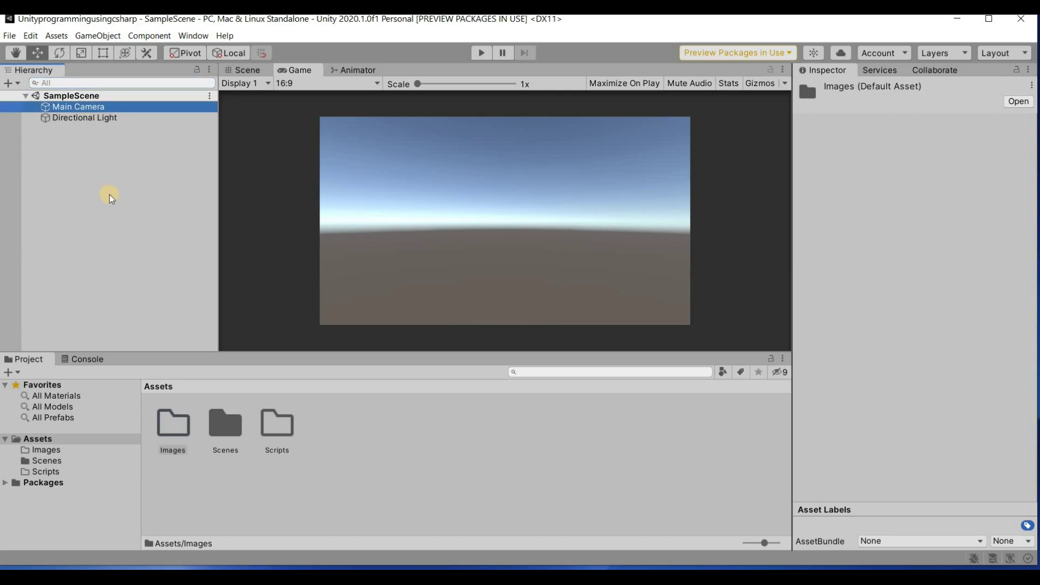
click(99, 120)
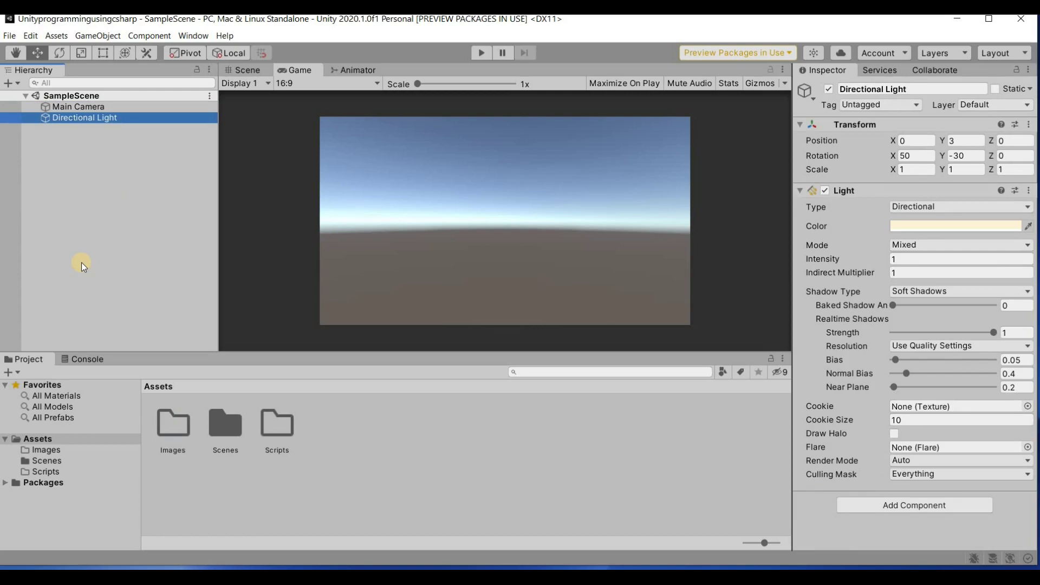
click(99, 108)
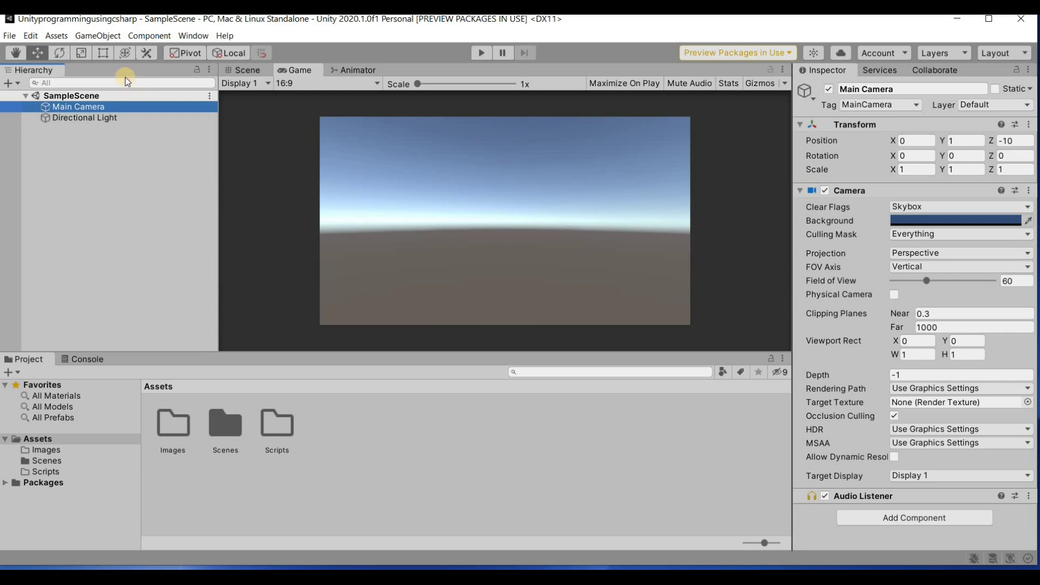
- Switch to the Scene view and pan, zoom and orbit around the Main Camera
click(243, 70)
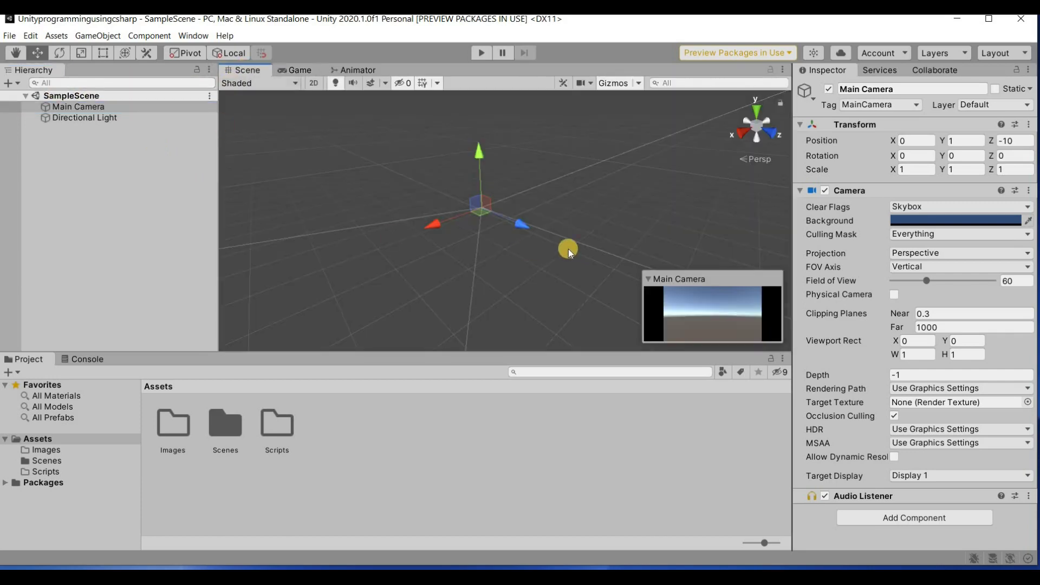
mouse_move(545, 244)
middle_down()
mouse_move(545, 256)
mouse_move(536, 250)
middle_up()
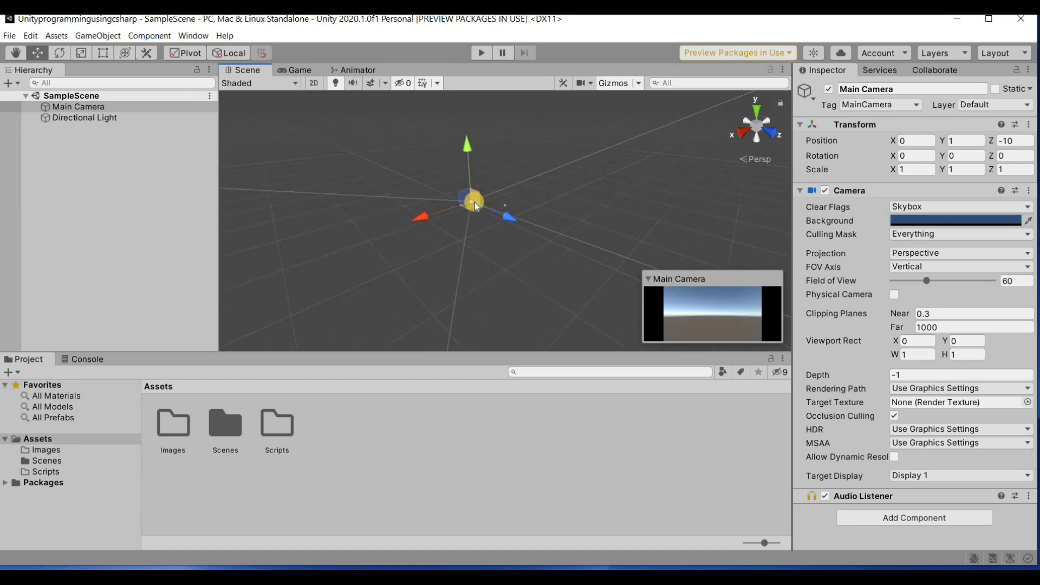
scroll(475, 206, down, 3)
middle_drag(488, 239, 488, 246)
alt+drag(489, 246, 723, 290)
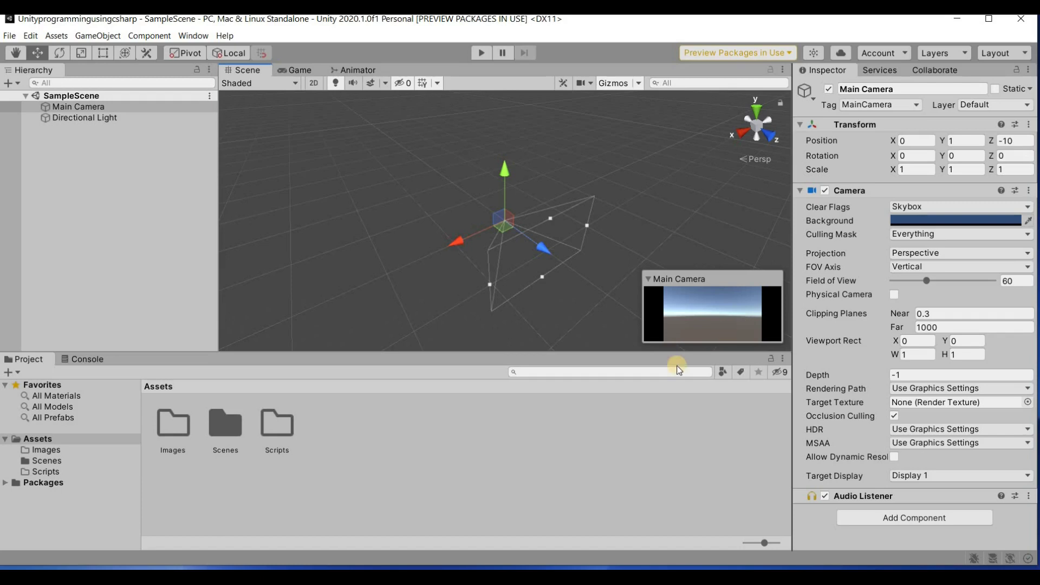
- Switch to the Game view to see what Main Camera renders
click(301, 71)
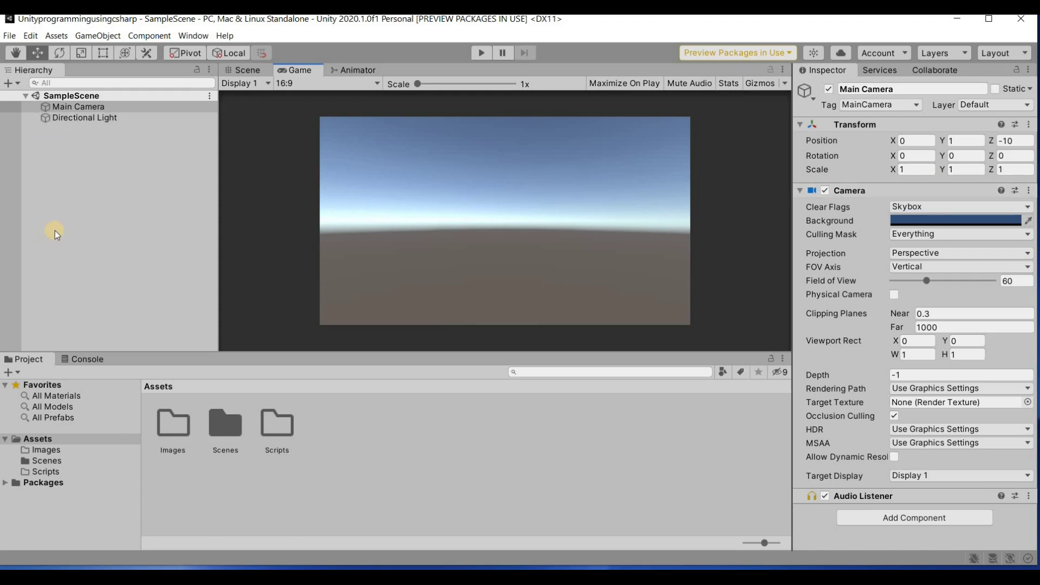
- Select the Directional Light, glance at the Console, then show the Images, Scenes and Scripts folders
click(71, 117)
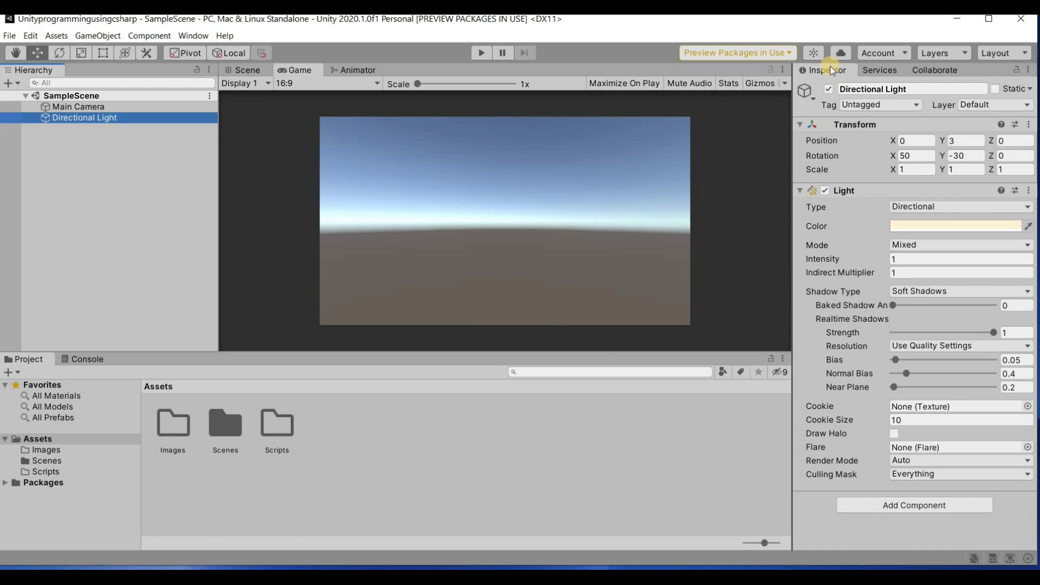
click(87, 360)
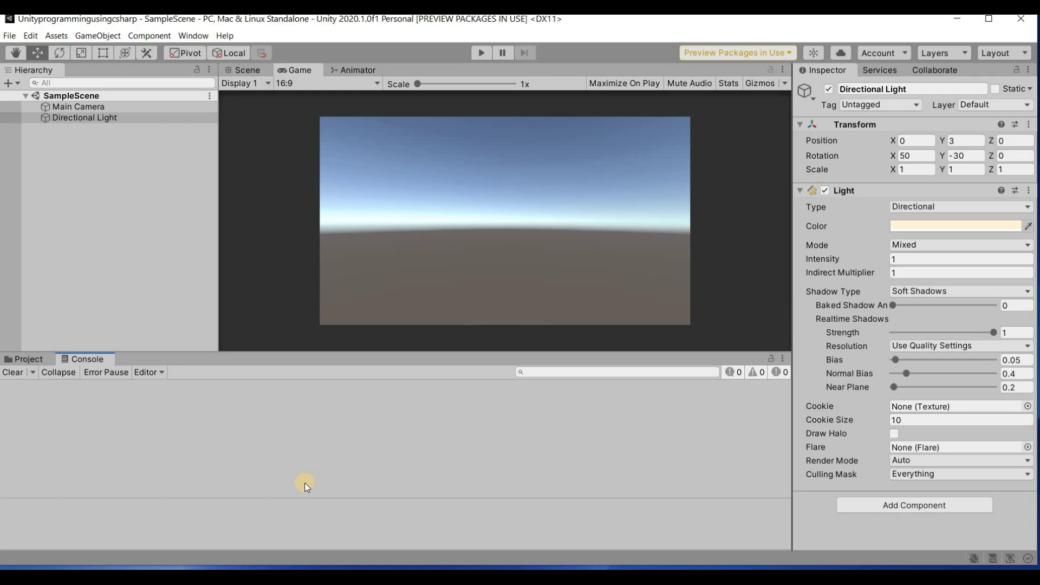
click(29, 361)
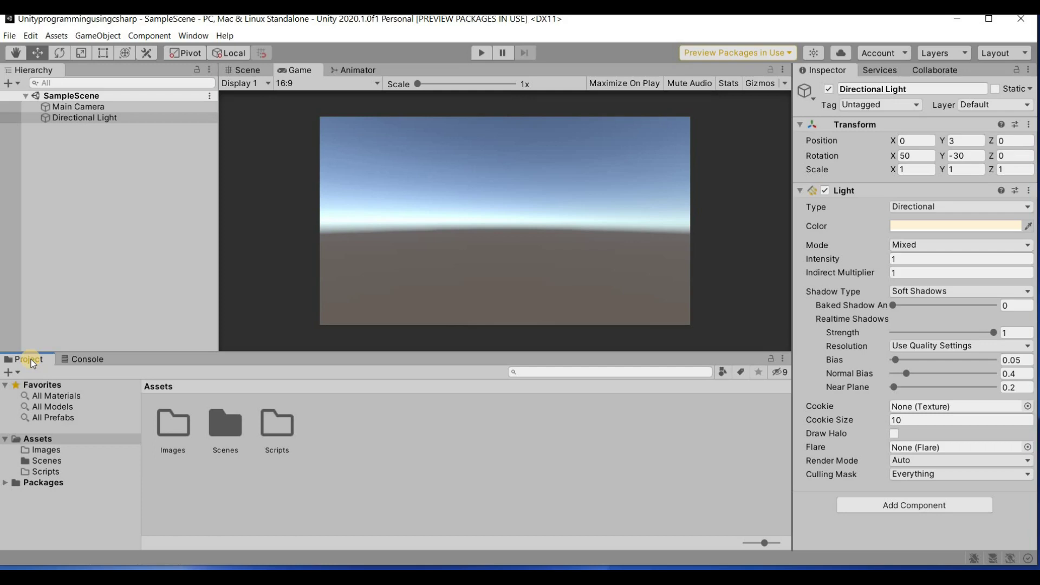
- Return to the SampleScene Scene view and clear the Directional Light selection
click(247, 71)
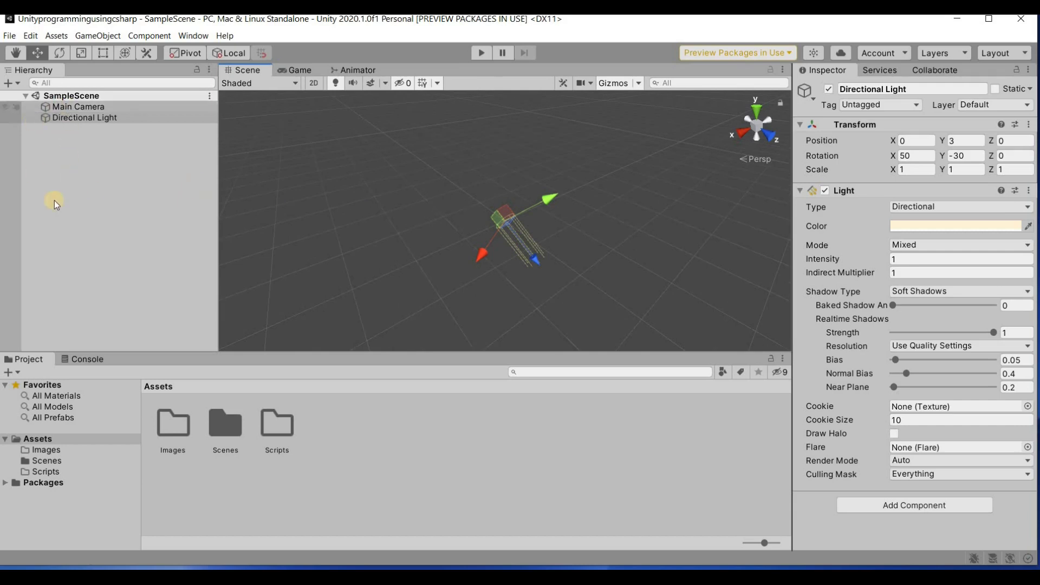
click(83, 209)
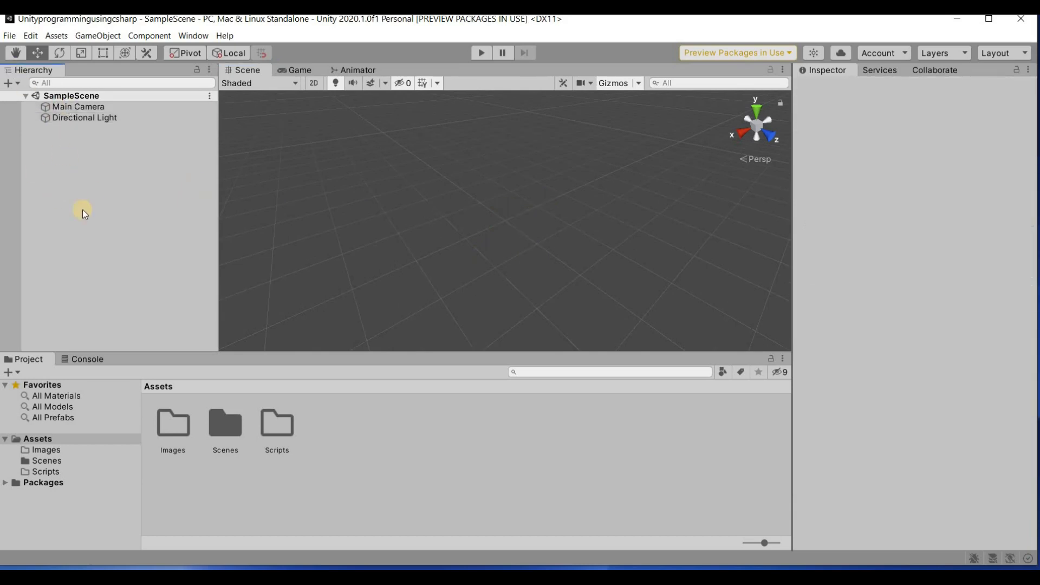
- Open the Hierarchy + menu's 3D Object submenu listing Cube, Sphere, Plane and more
click(17, 84)
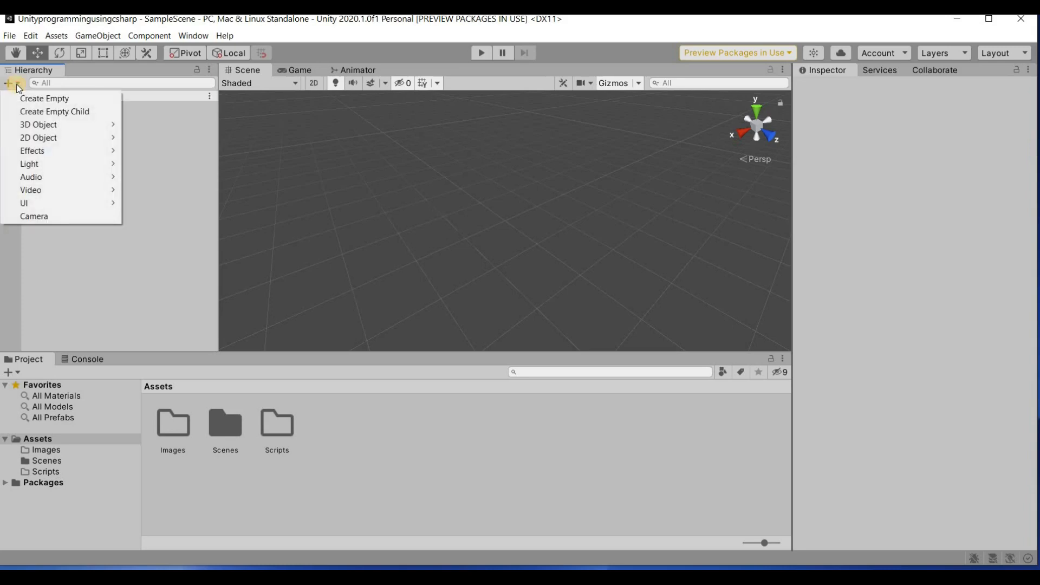
click(18, 86)
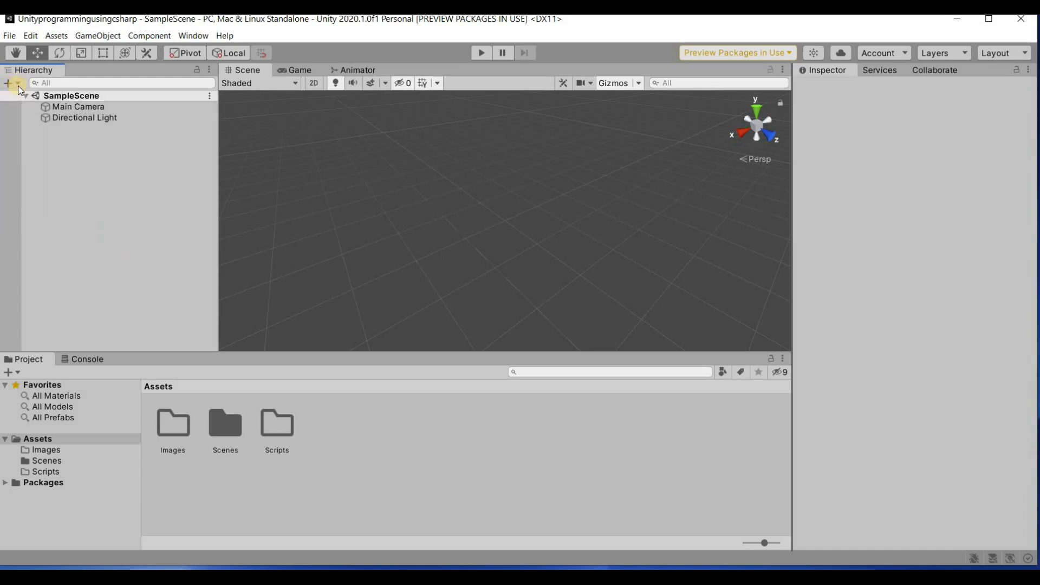
click(18, 86)
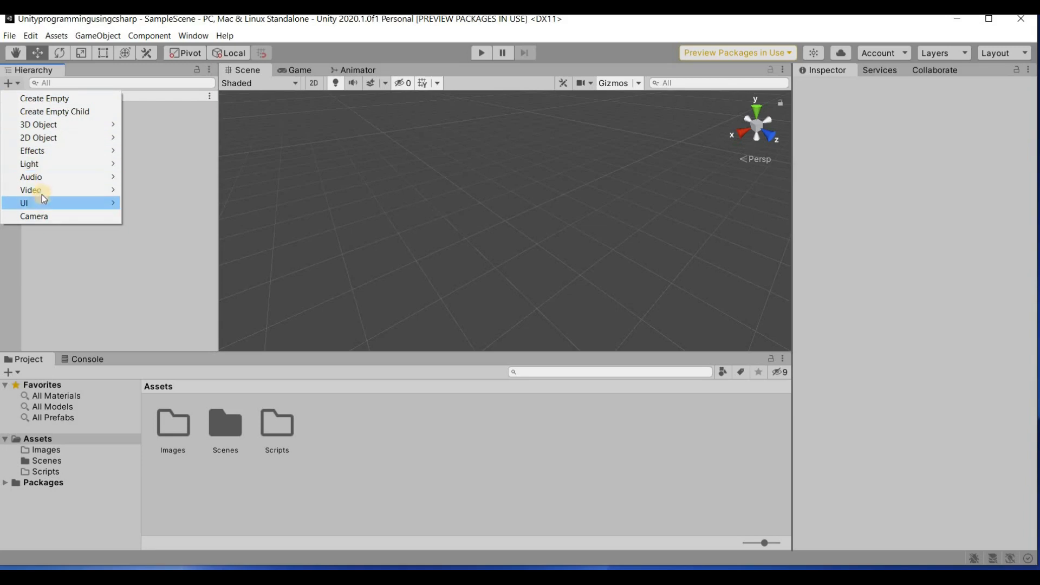
mouse_move(45, 177)
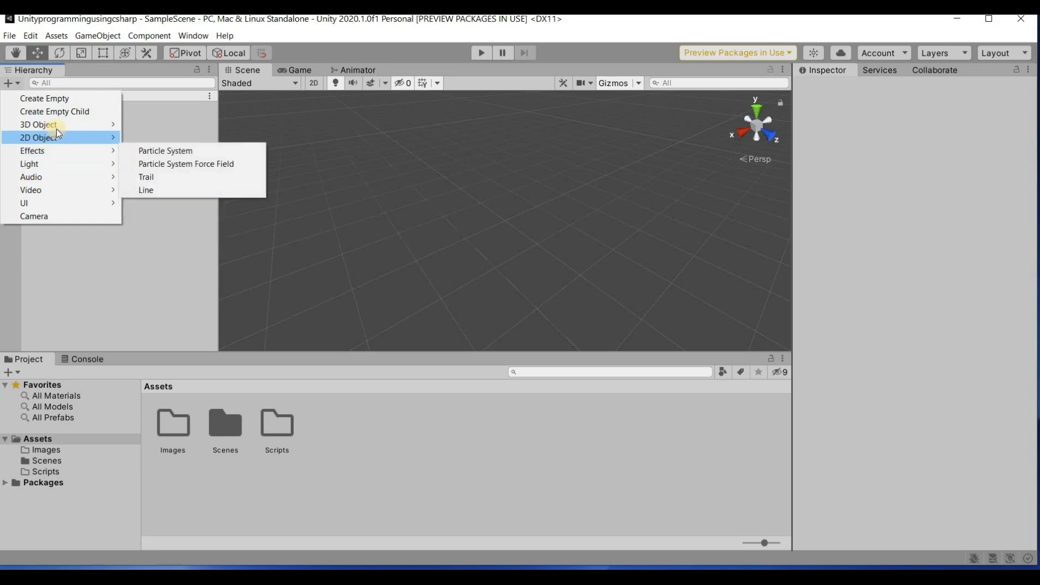
mouse_move(57, 130)
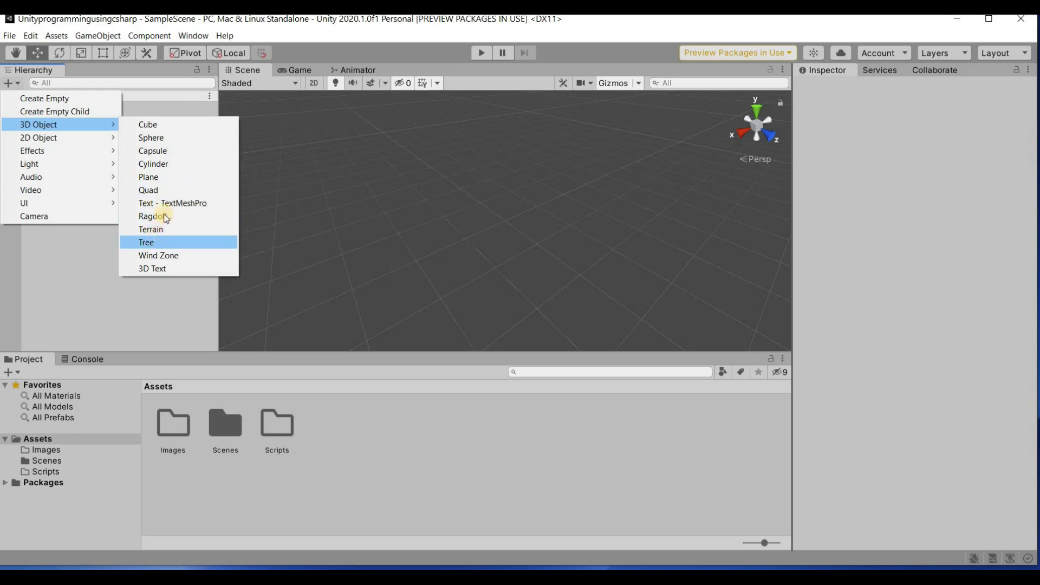
- Add a 1×1×1 Cube at position 0, 0, 0 and check it in the Game view
click(165, 126)
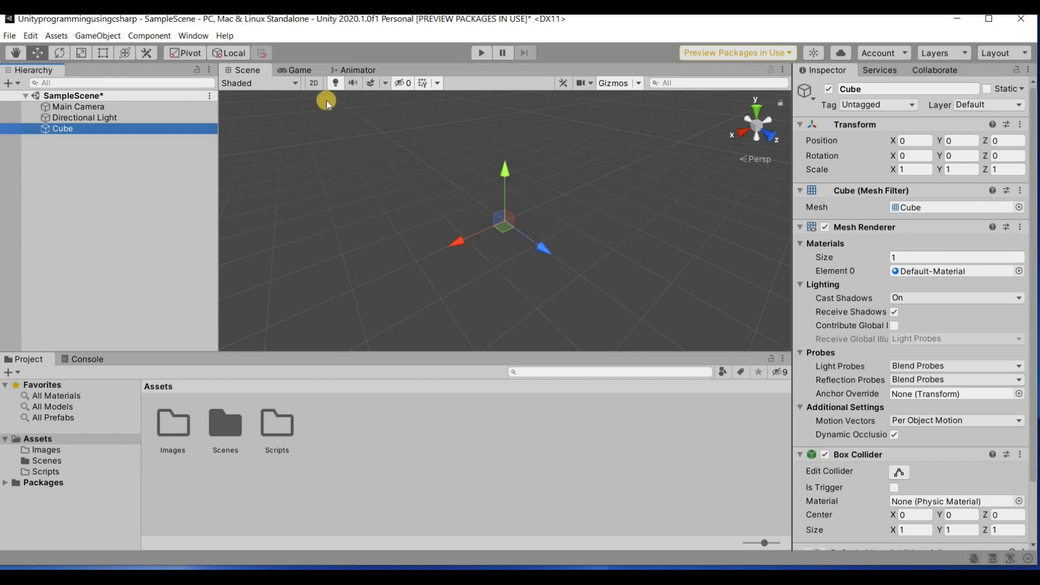
click(300, 70)
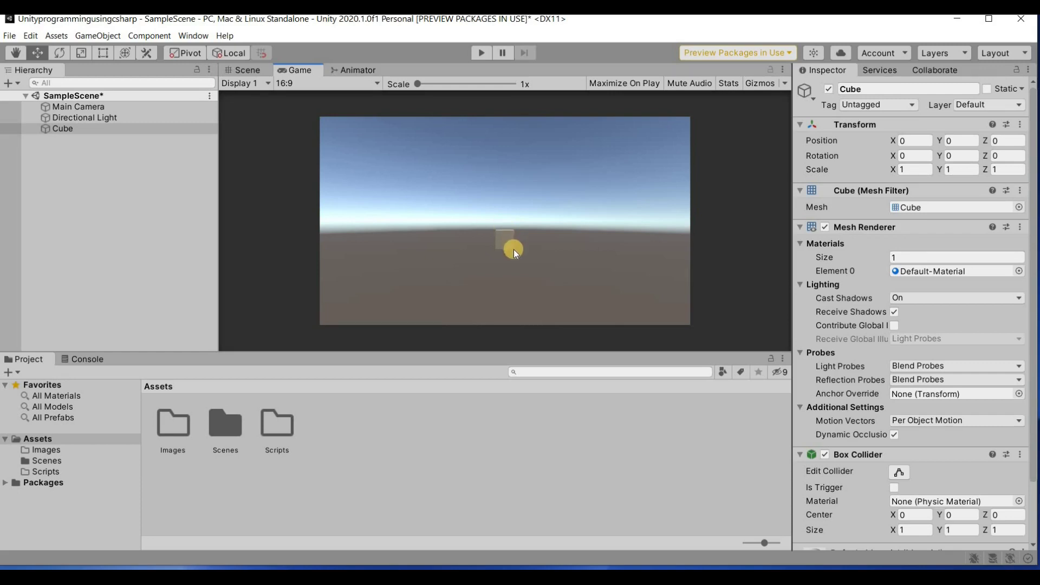
- Select the Cube in the Hierarchy and go back to the Scene view
click(60, 129)
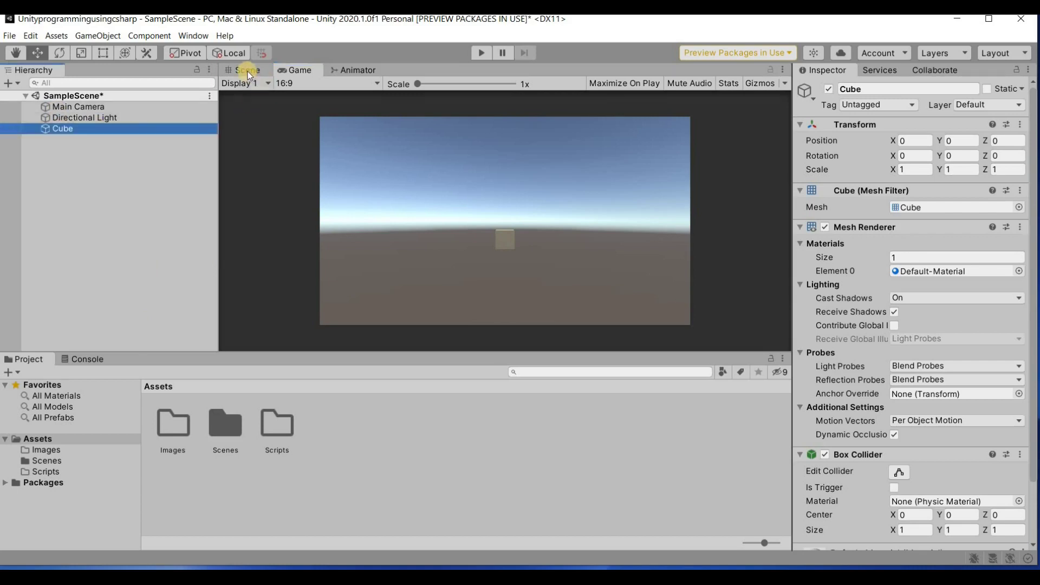
click(248, 71)
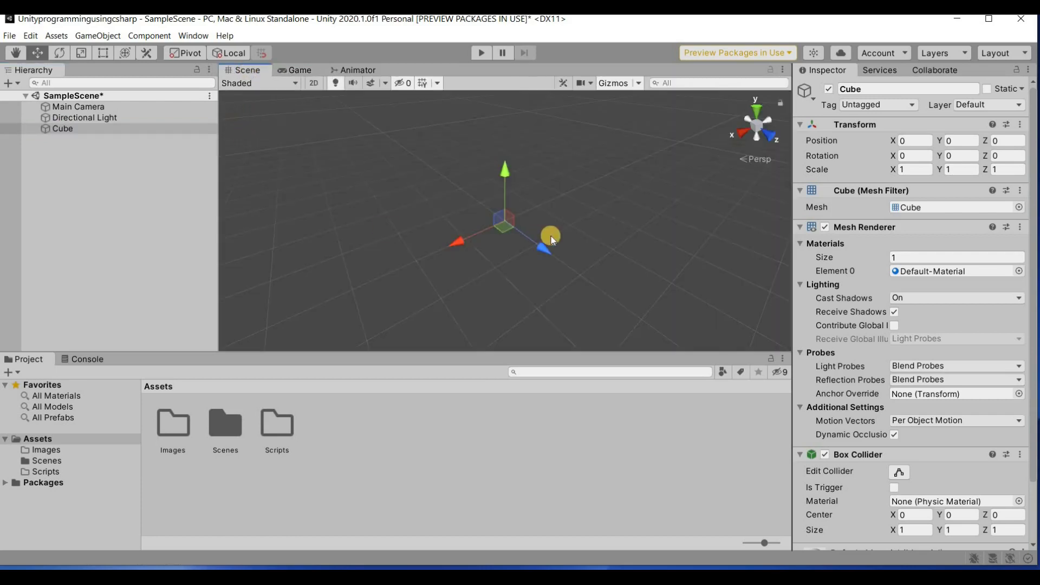
- Frame the Cube close up, adjust the zoom, and orbit around it
click(601, 237)
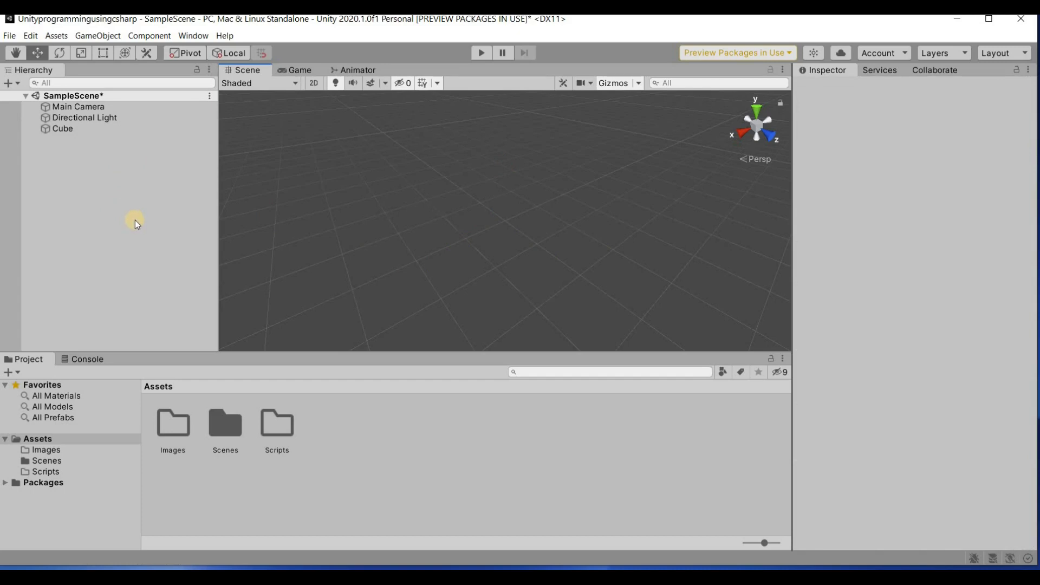
double_click(70, 129)
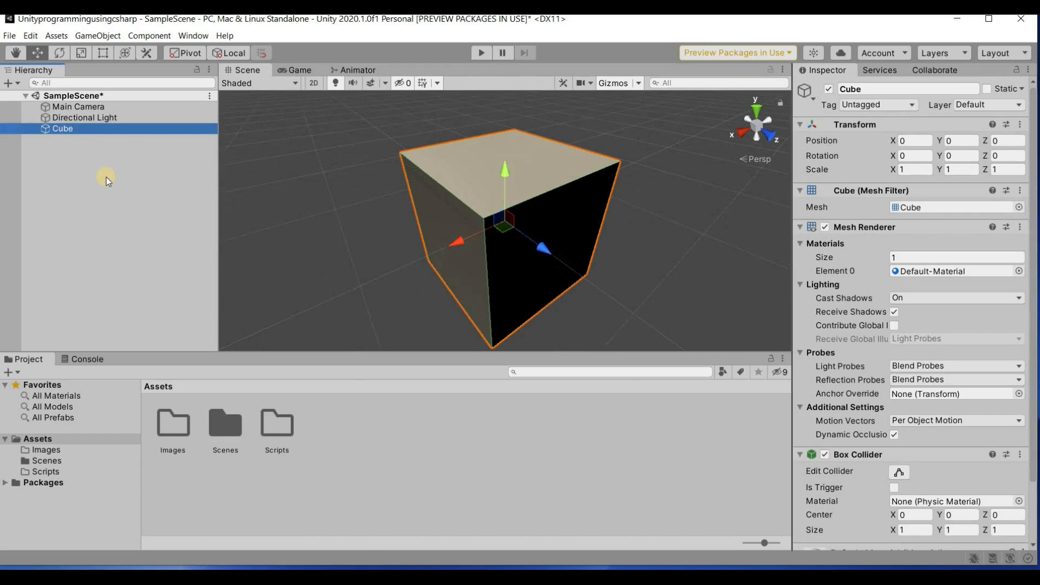
scroll(346, 170, down, 10)
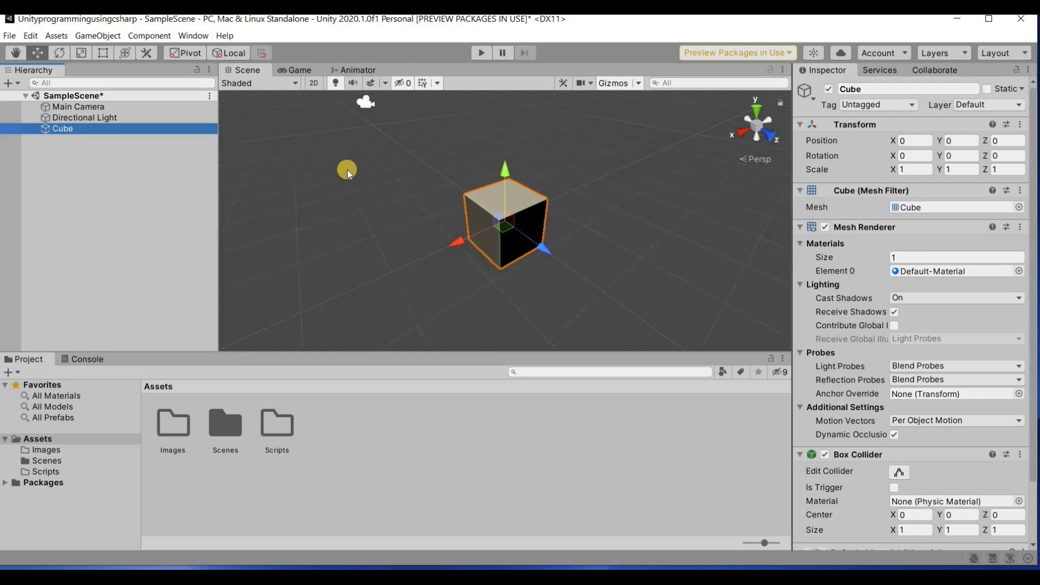
scroll(347, 170, up, 5)
scroll(346, 170, down, 6)
scroll(347, 170, down, 3)
scroll(348, 170, up, 3)
alt+drag(449, 257, 580, 234)
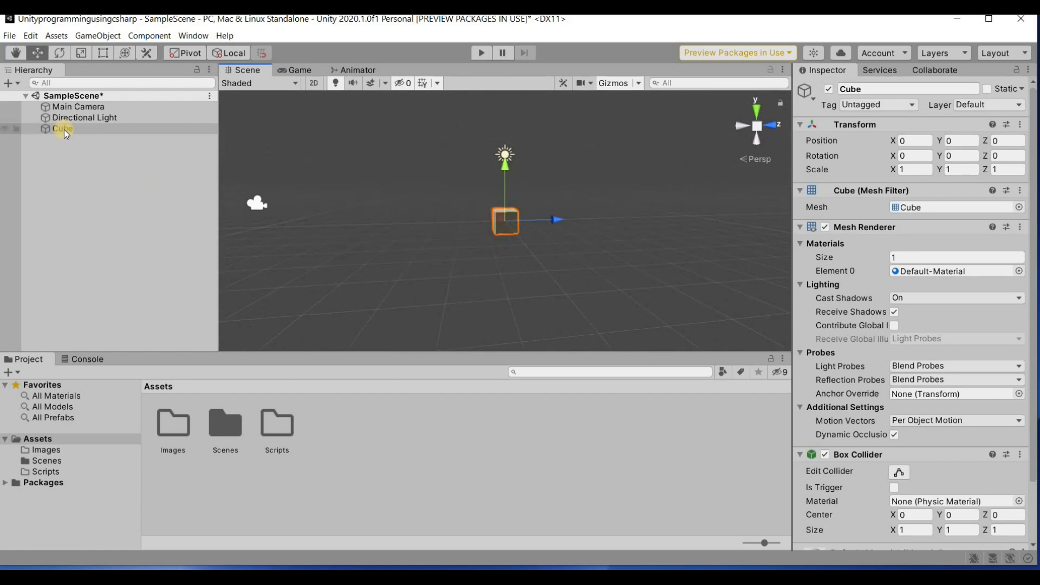
- Rename the Cube to 'Box' in the Inspector, then deselect it
click(101, 130)
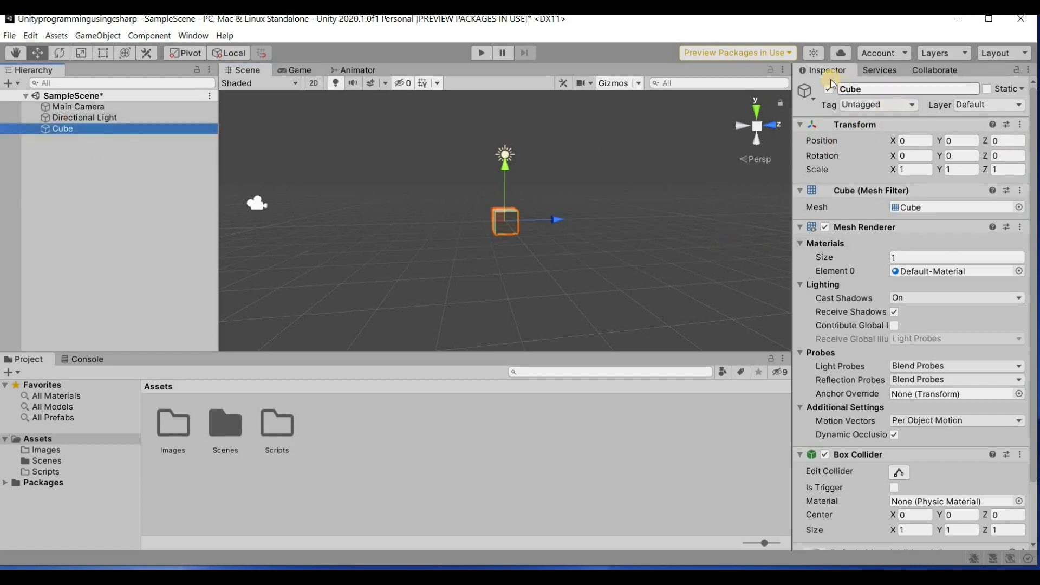
click(876, 89)
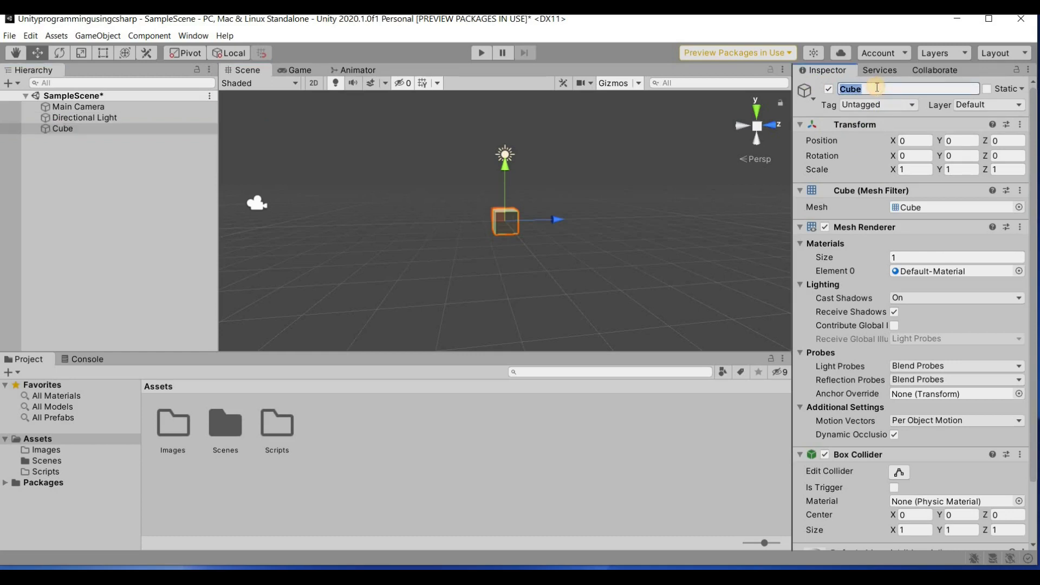
text(Box)
key(Return)
click(114, 198)
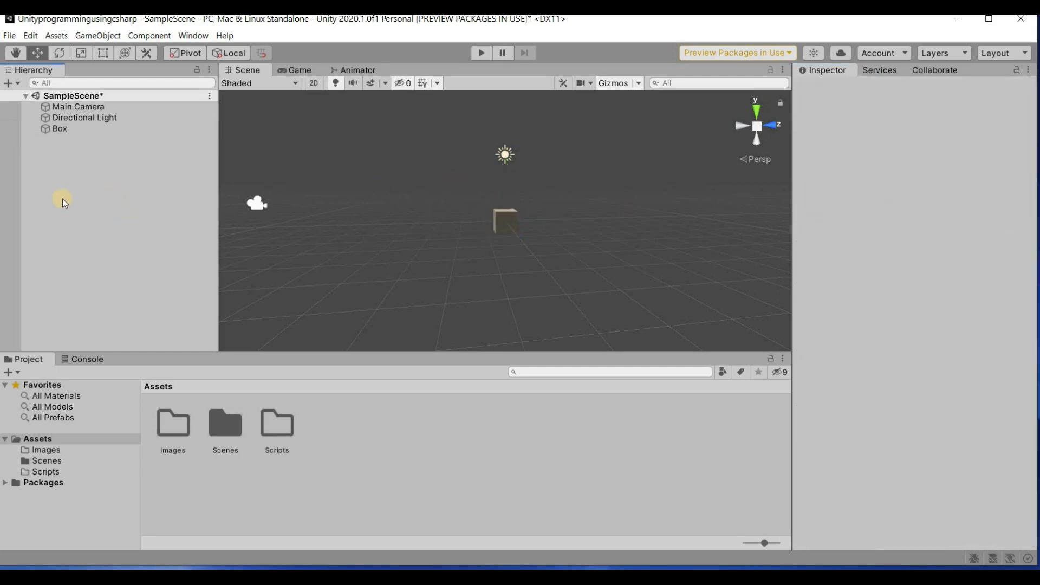
- Create a 3D Plane at the origin and orbit the view low across it
click(17, 83)
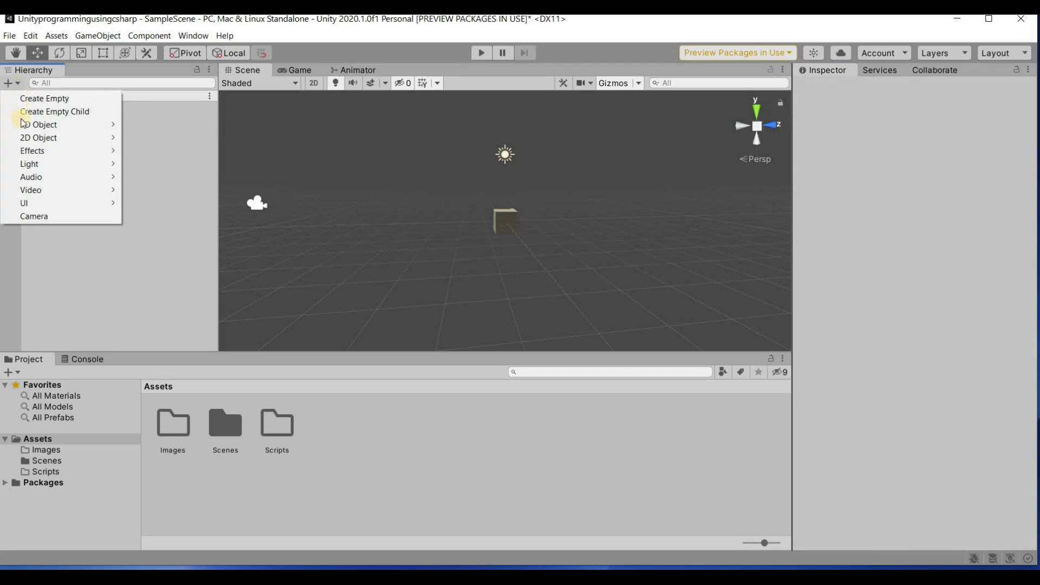
mouse_move(38, 130)
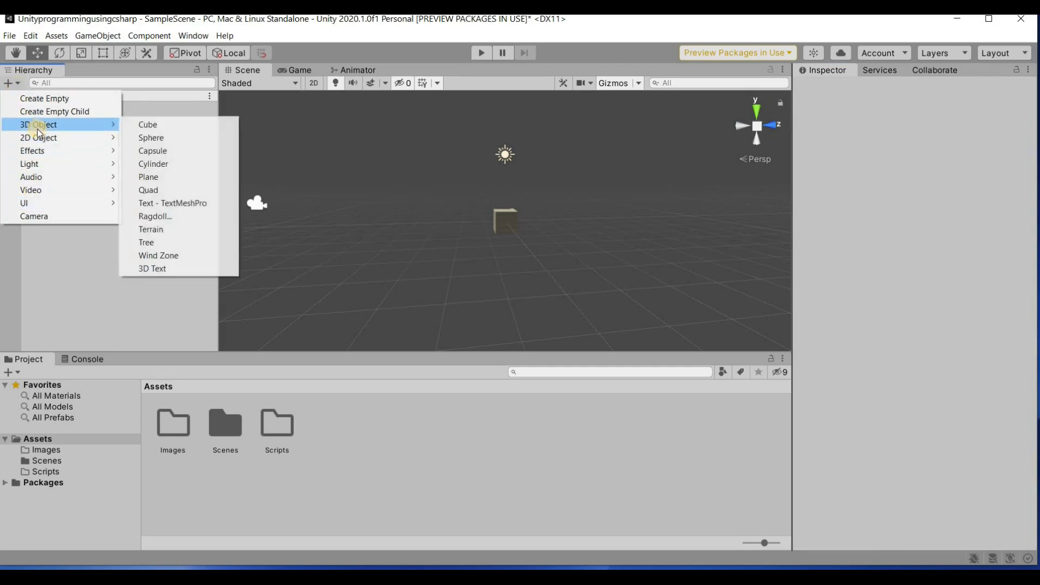
click(180, 177)
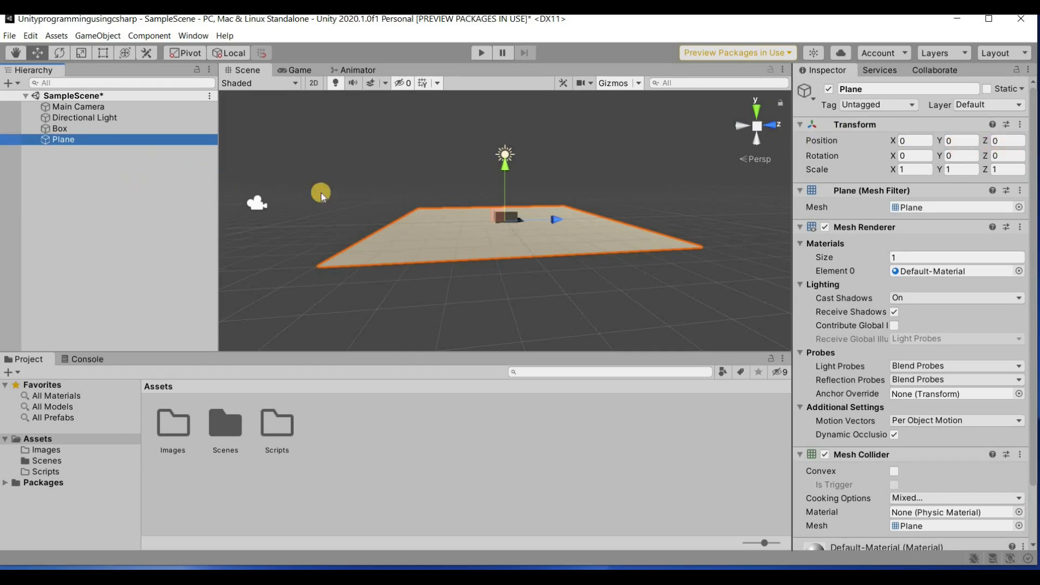
alt+drag(536, 174, 581, 237)
- Rename the Plane to 'Ground' in the Inspector, then select the Box
click(43, 141)
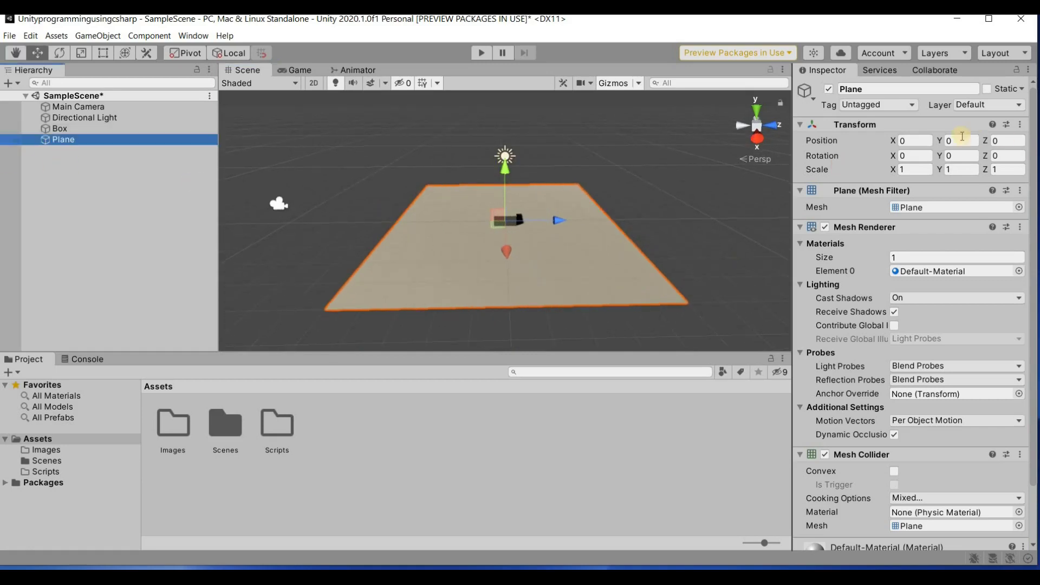
click(885, 91)
double_click(884, 91)
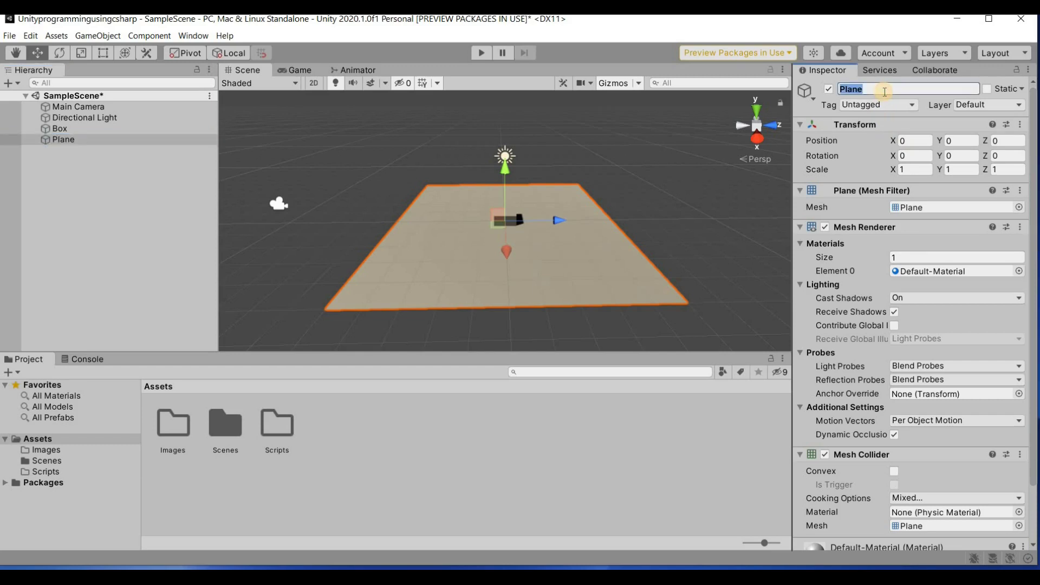
text(Ground)
key(Return)
click(71, 163)
click(68, 129)
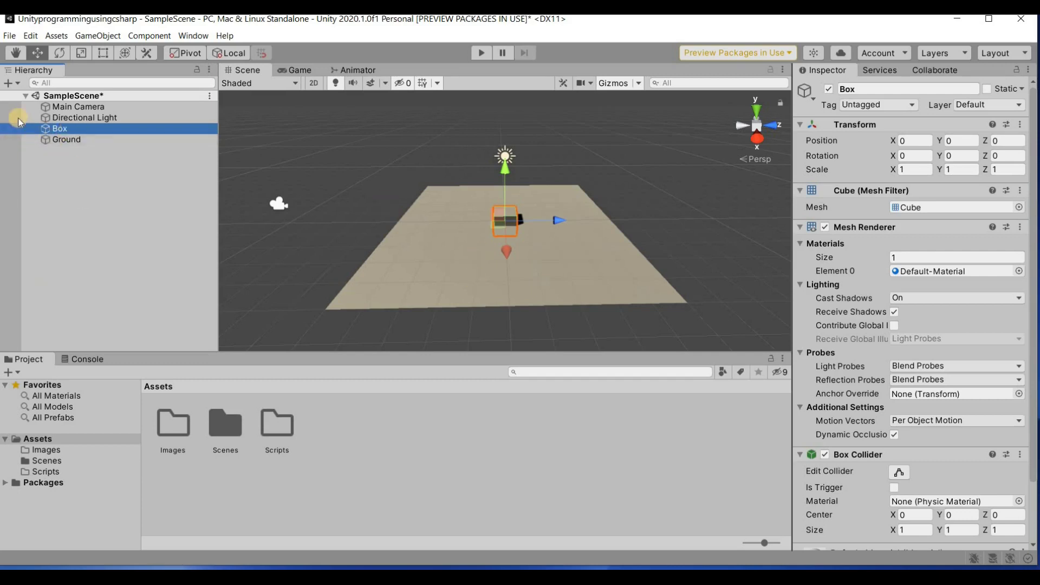
- Raise the Box above the plane and shift it along X and Z, entering X 3.11
drag(505, 170, 509, 214)
drag(893, 141, 972, 159)
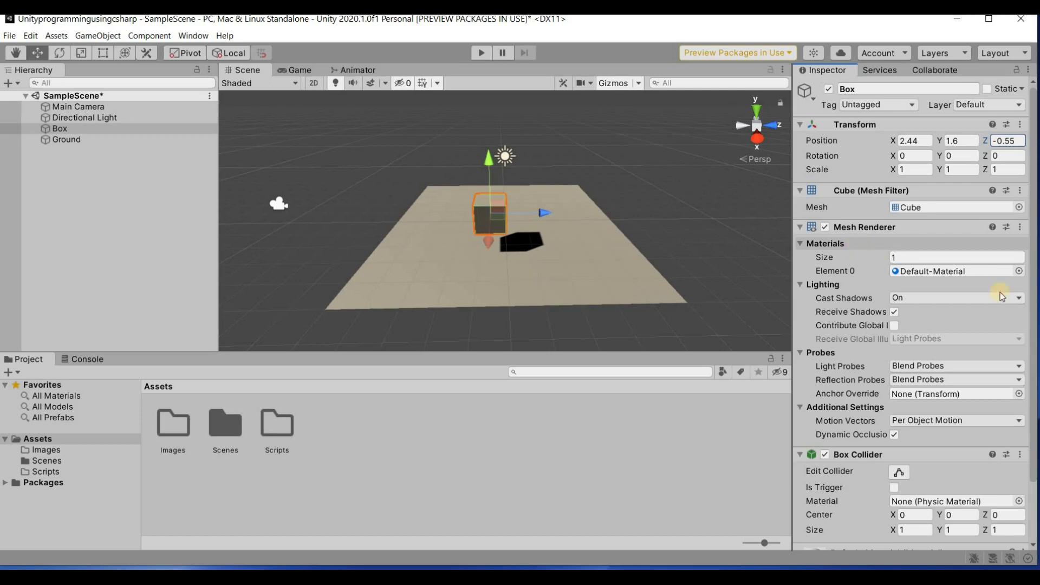
drag(547, 213, 597, 228)
click(893, 140)
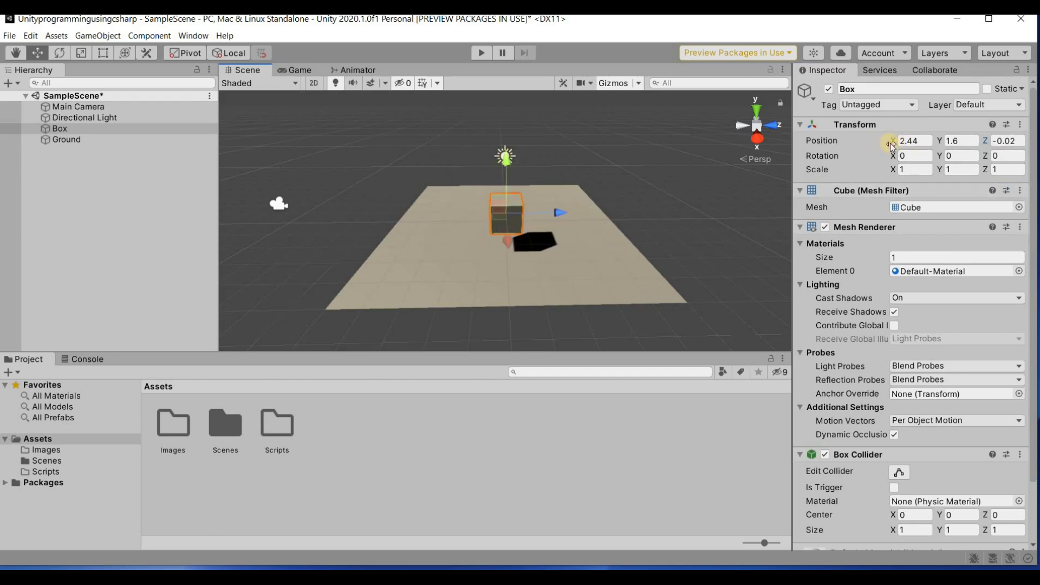
text(3.11)
drag(873, 154, 1017, 183)
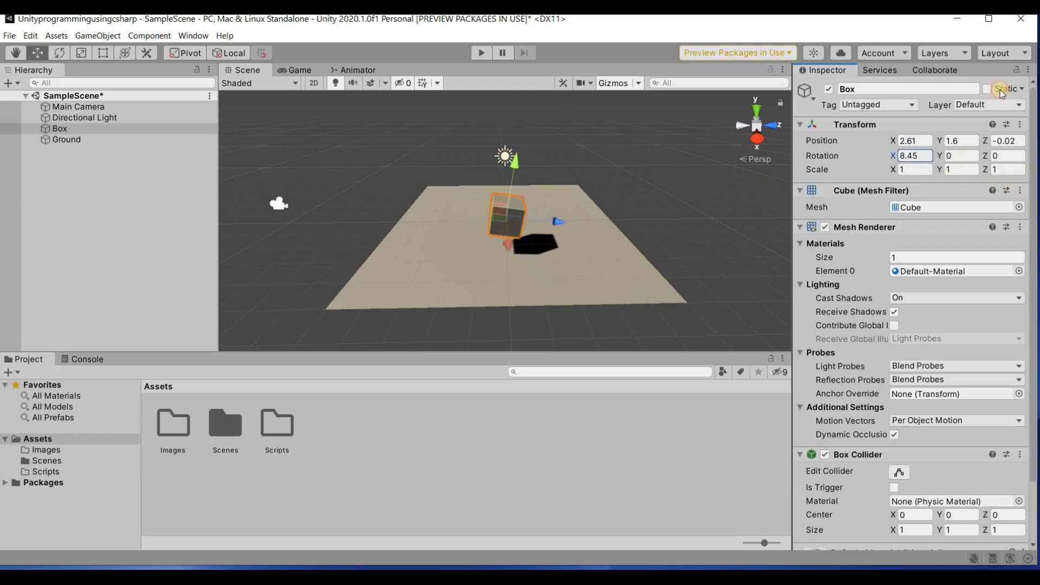
- Tilt the Box to rotation 8.45 X, -5.94 Y and lower it to Y 0.66
click(954, 156)
drag(594, 201, 95, 317)
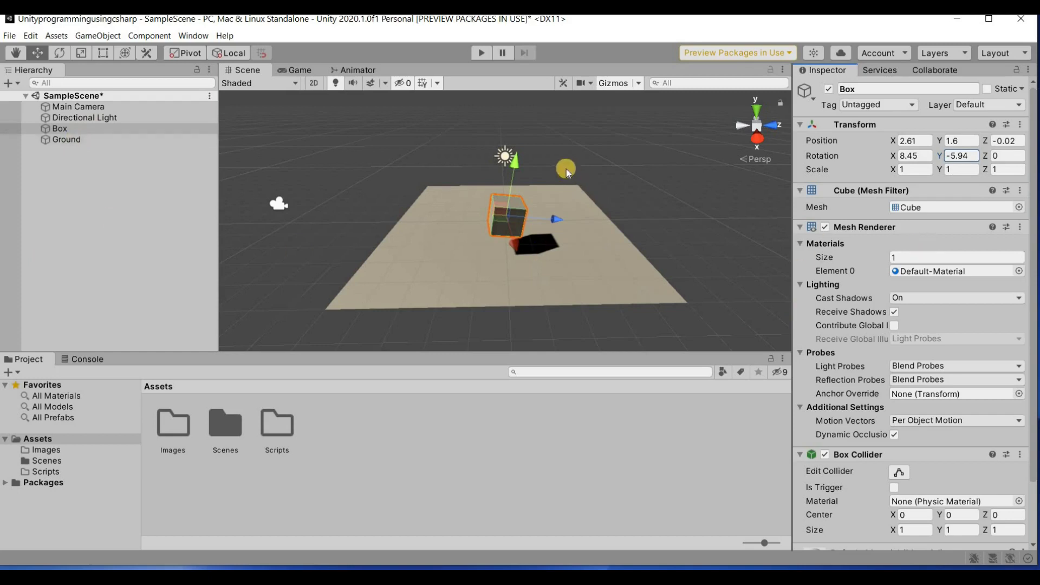
drag(518, 159, 513, 185)
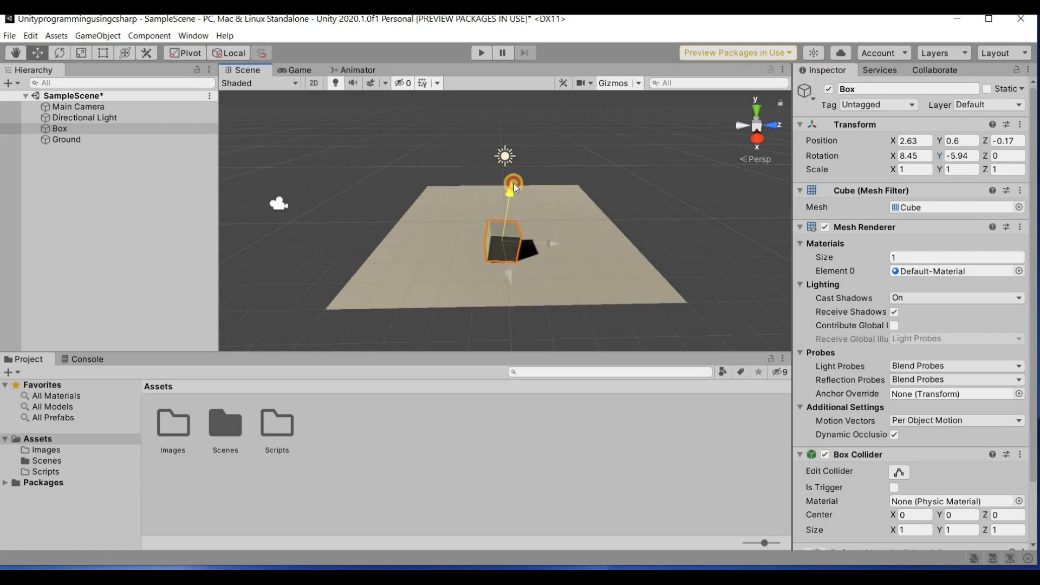
alt+drag(540, 169, 490, 238)
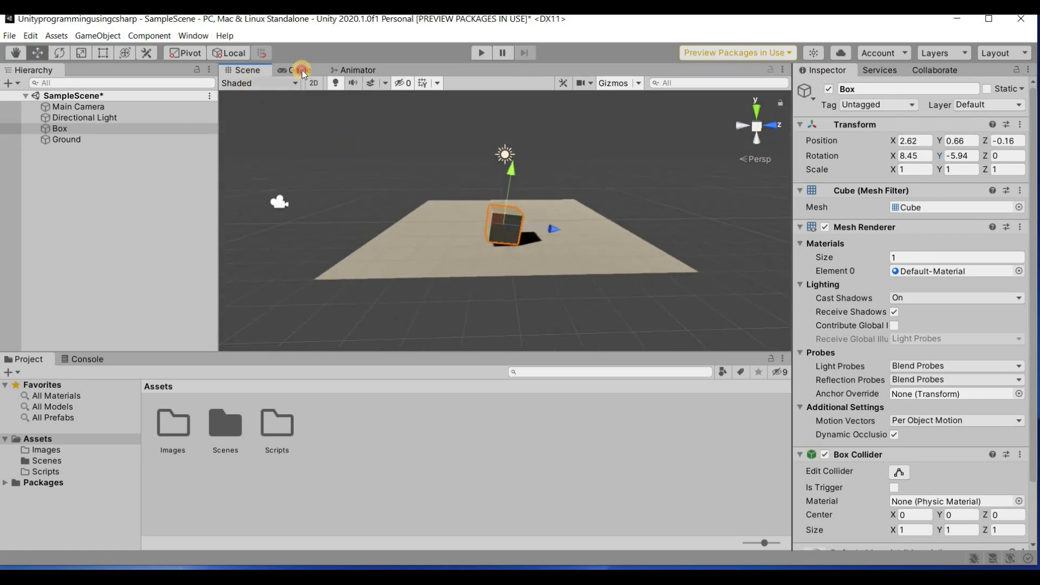
- Preview the tilted Box on the Ground through the Main Camera in Game view
click(300, 70)
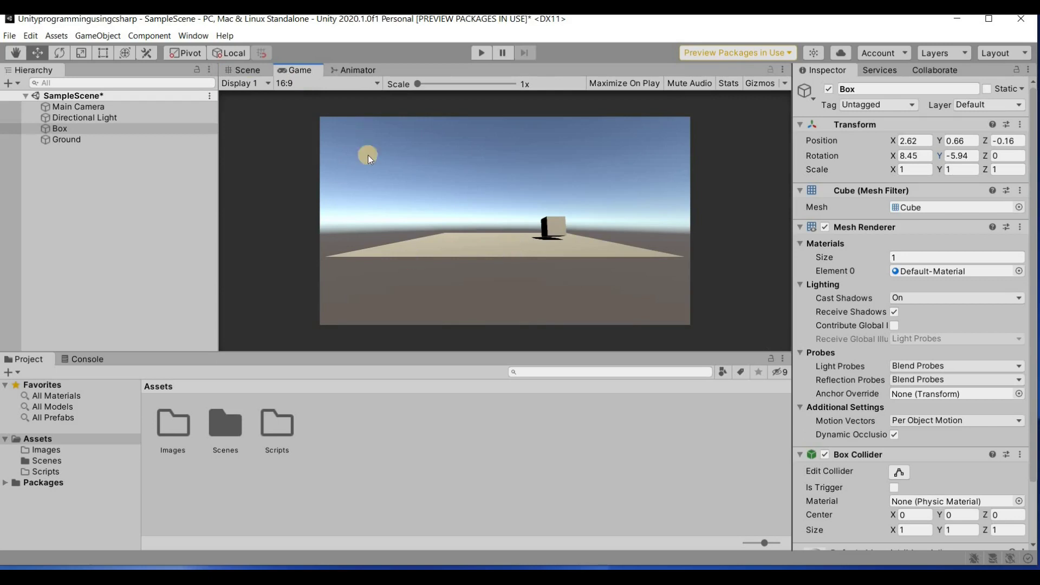